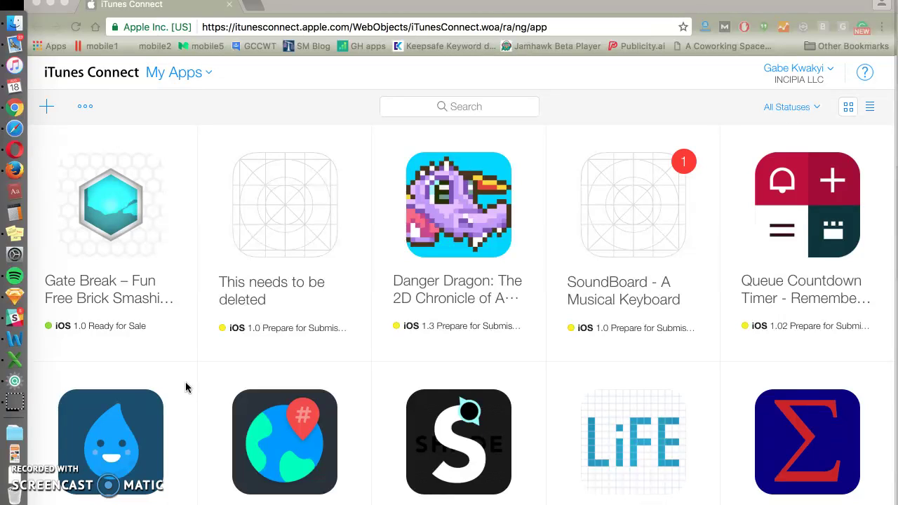
Open the Goalie Free app from My Apps and review its App Information page, including localizable and general information.
click(256, 87)
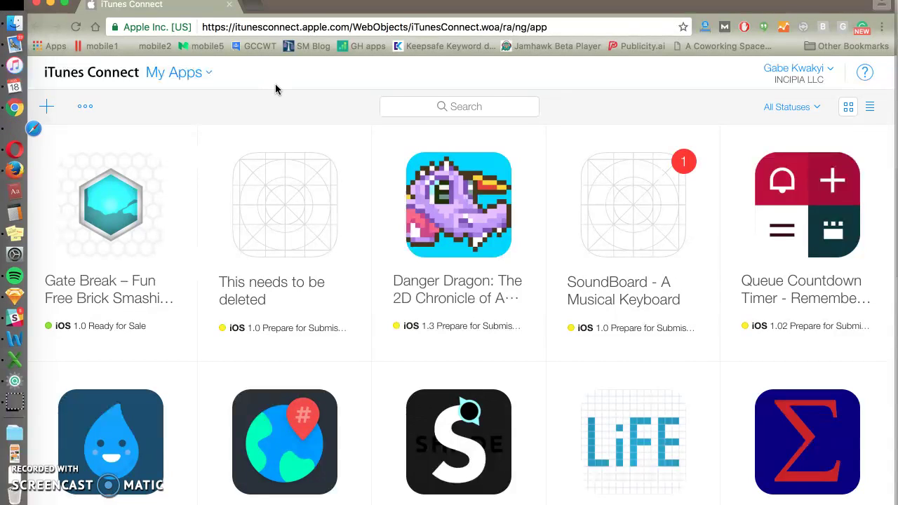
scroll(224, 372, down, 3)
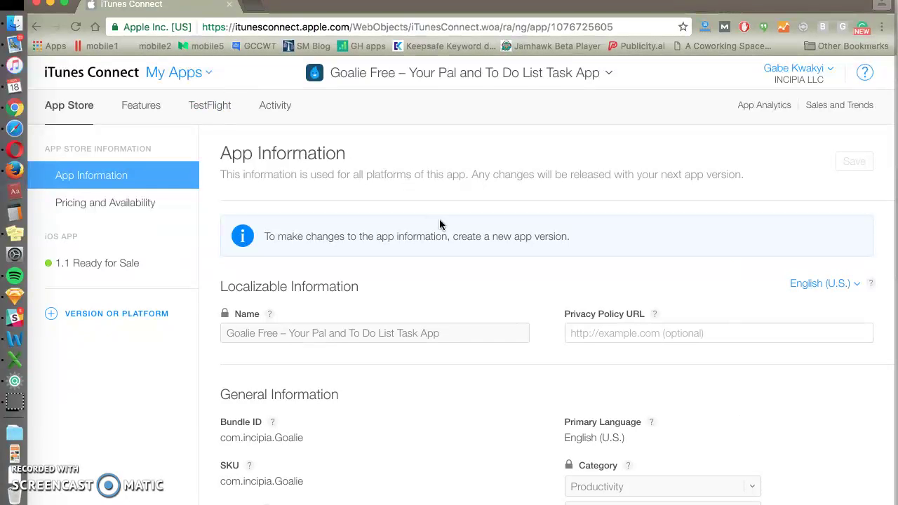
scroll(537, 317, down, 3)
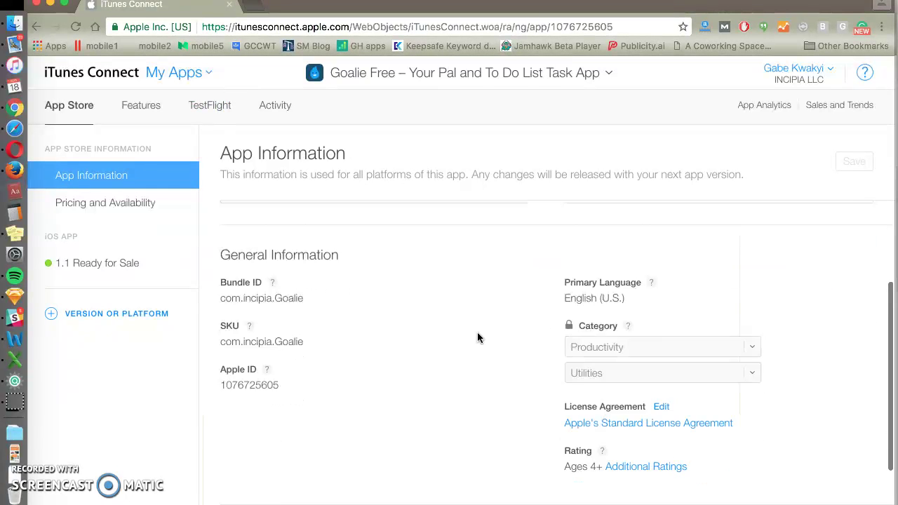
scroll(477, 337, up, 3)
scroll(491, 323, down, 1)
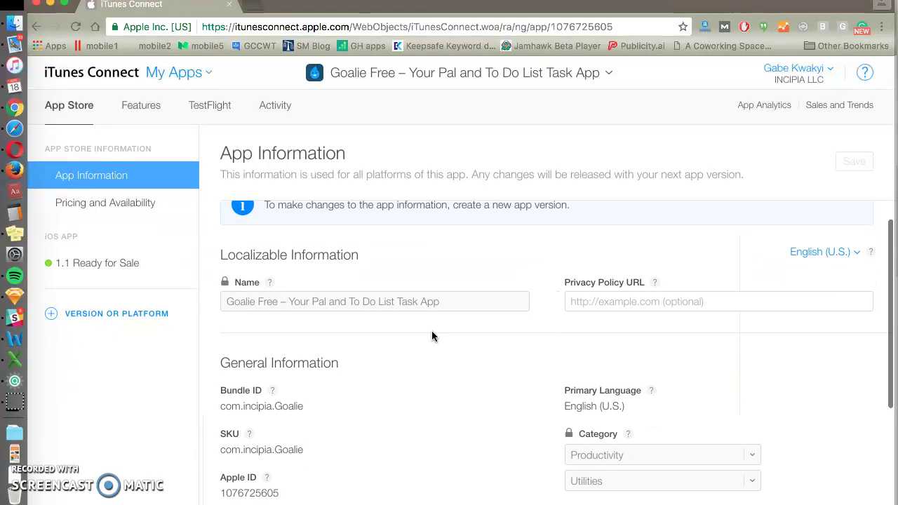
Open the iOS 1.1 Ready for Sale version and review its What's New text, screenshots, description, keywords and URLs.
click(98, 263)
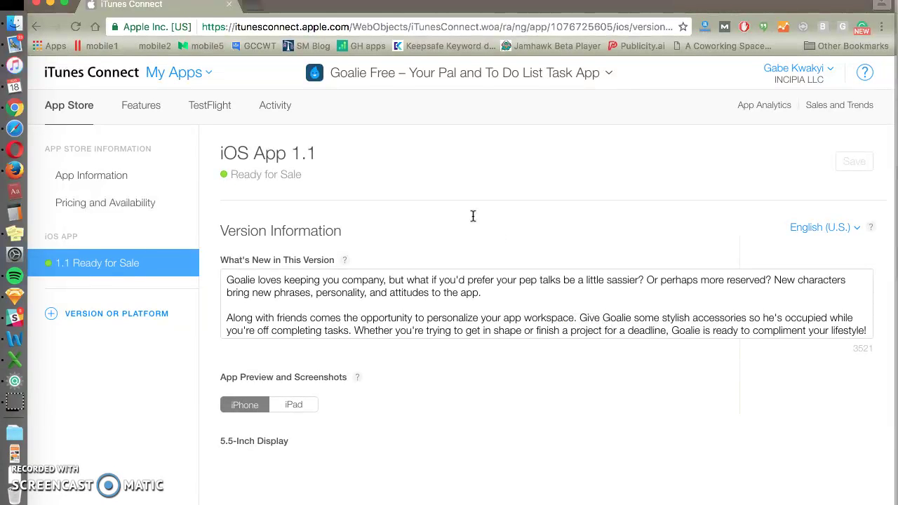
scroll(514, 235, down, 5)
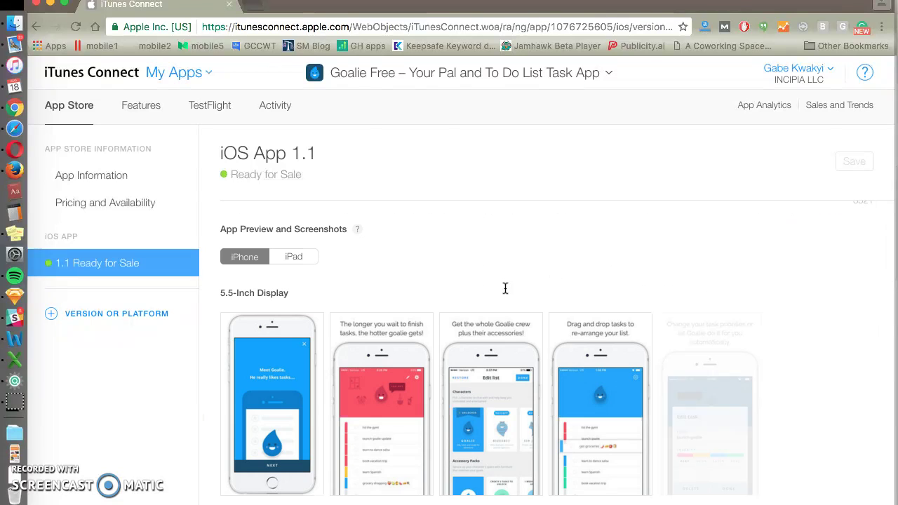
scroll(599, 407, down, 5)
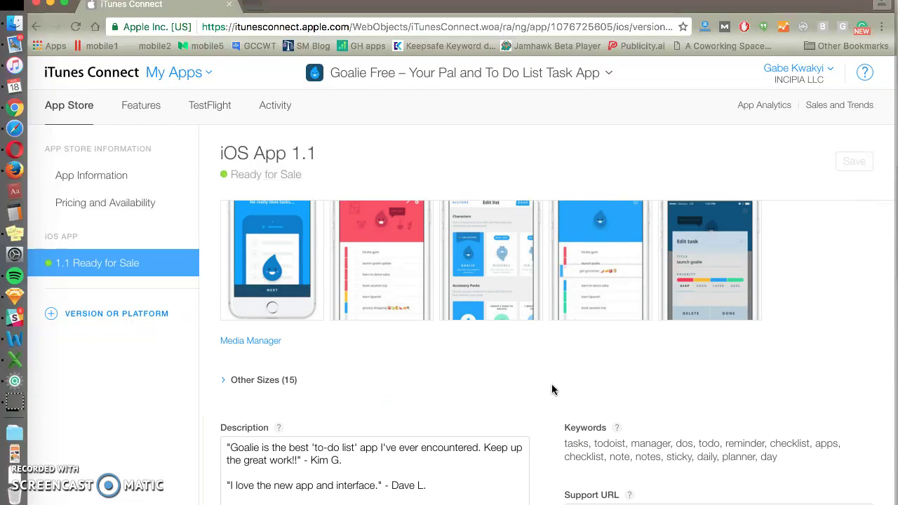
scroll(581, 371, down, 4)
scroll(517, 381, up, 2)
click(459, 308)
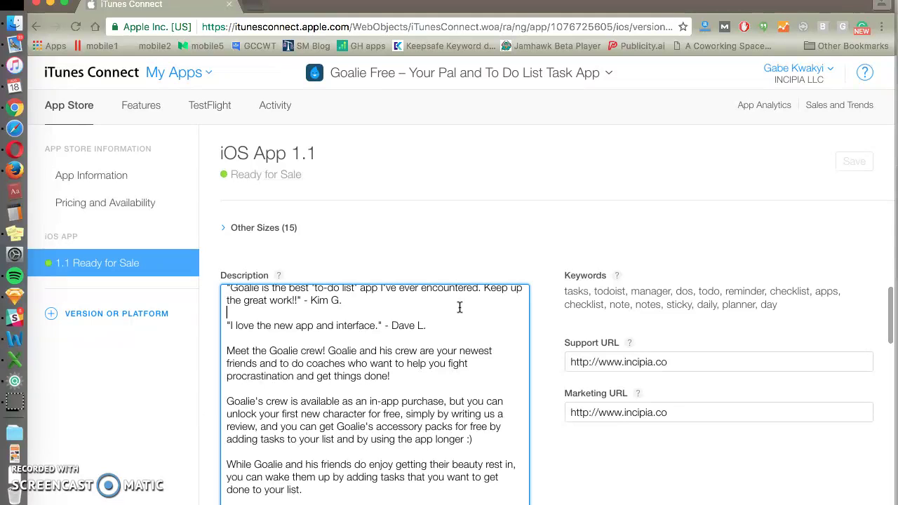
scroll(500, 342, down, 5)
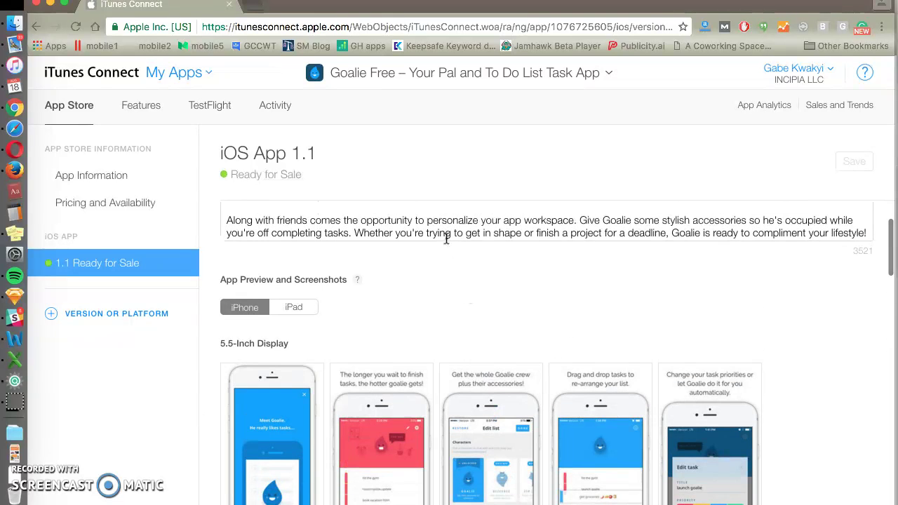
click(476, 238)
scroll(478, 245, up, 1)
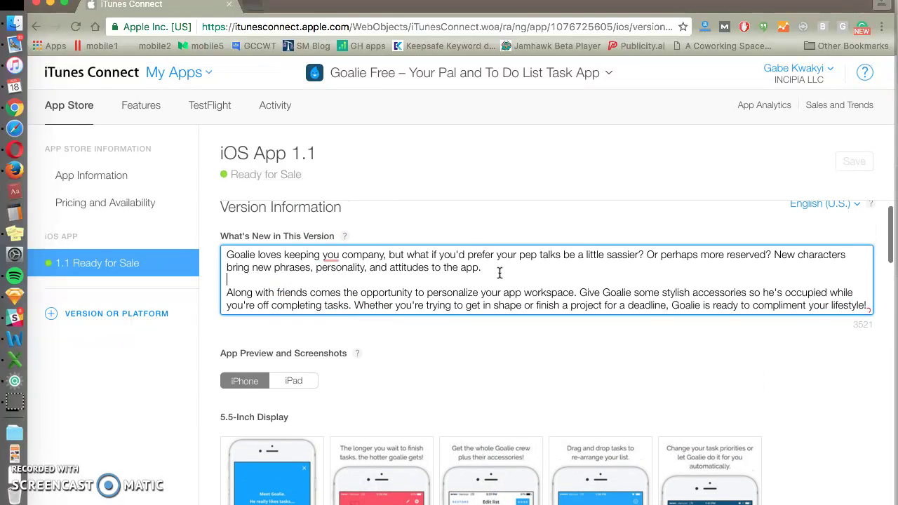
click(546, 400)
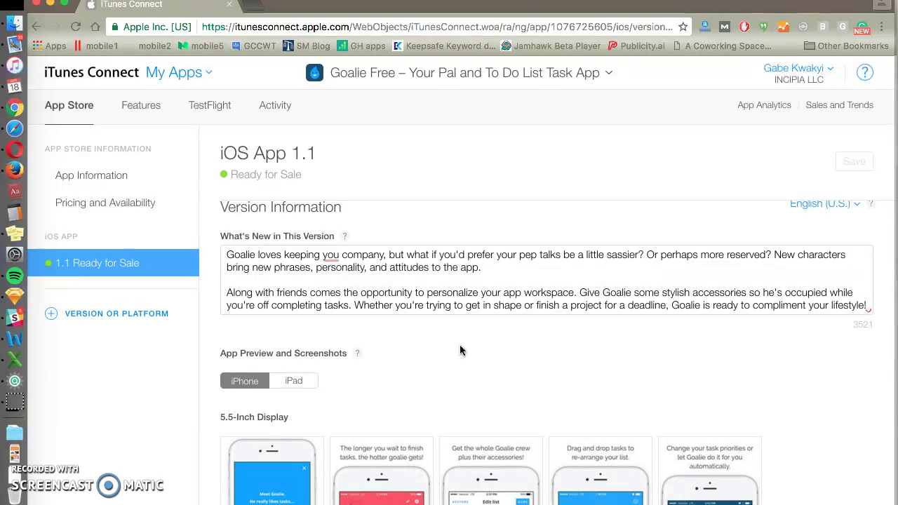
scroll(491, 336, down, 5)
scroll(462, 395, down, 5)
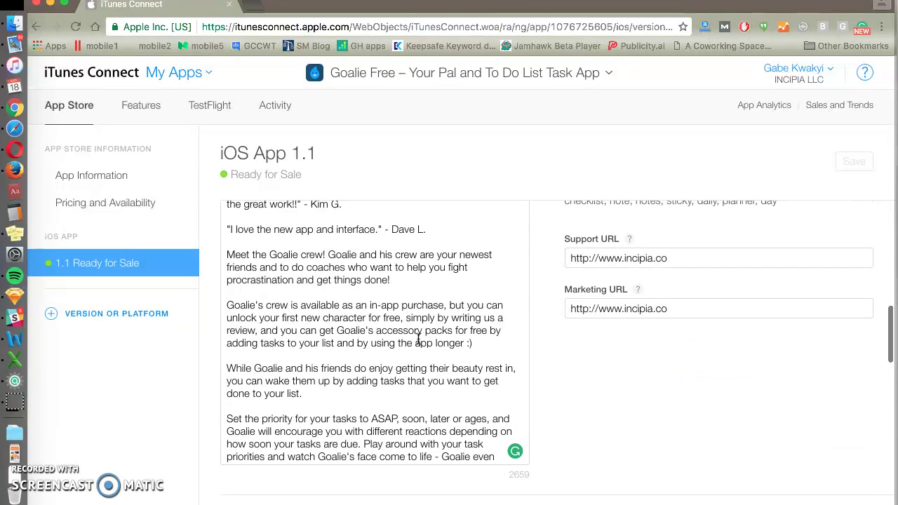
scroll(355, 400, up, 2)
scroll(345, 351, up, 4)
scroll(414, 256, up, 3)
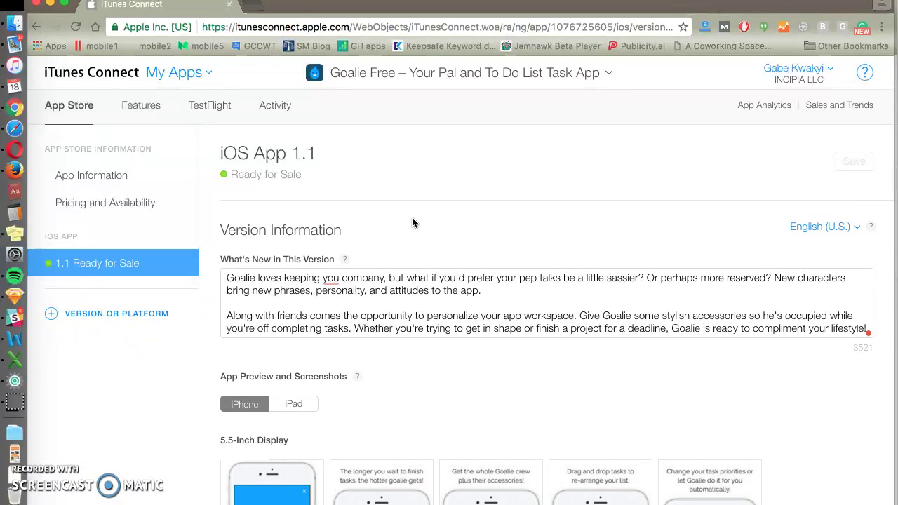
Switch from My Apps to App Analytics and read the opt-in explanation for the Sessions metric.
click(188, 75)
click(188, 156)
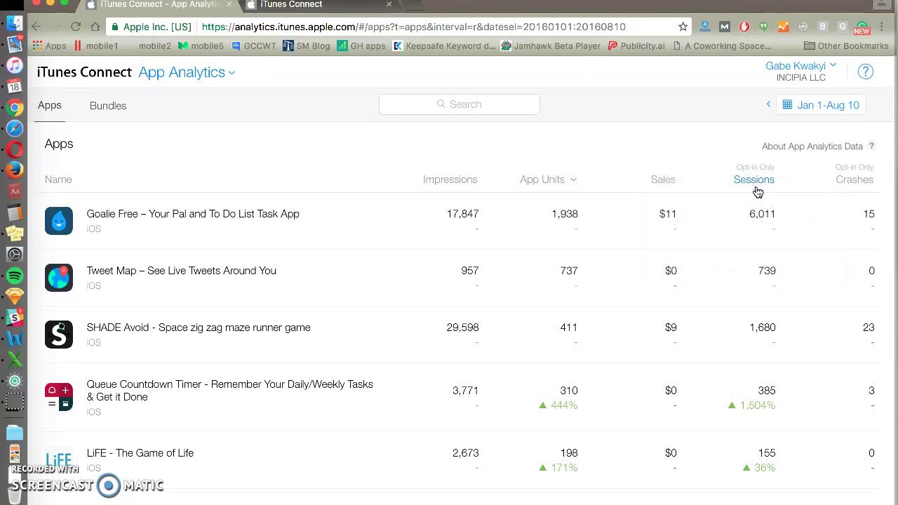
mouse_move(765, 172)
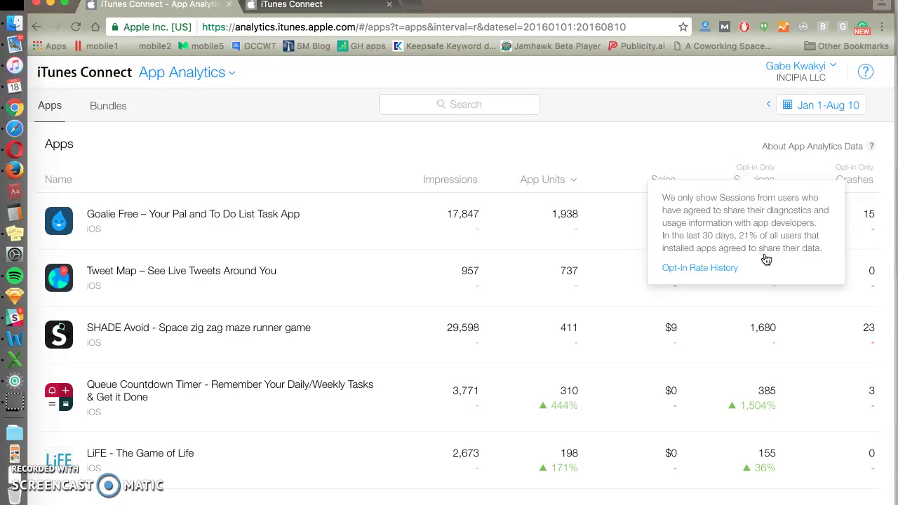
click(804, 114)
click(638, 134)
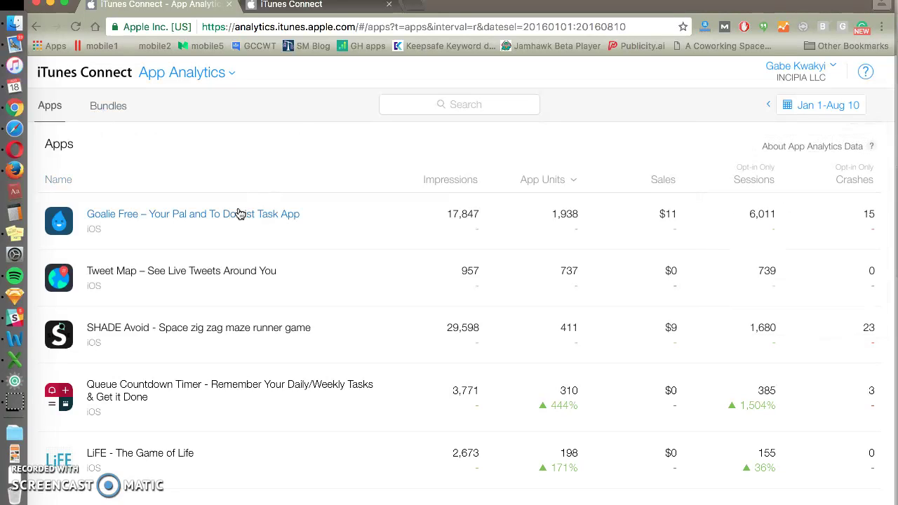
Open the analytics overview for Goalie Free and examine the weekly bars for Impressions, Product Page Views and App Units.
click(215, 222)
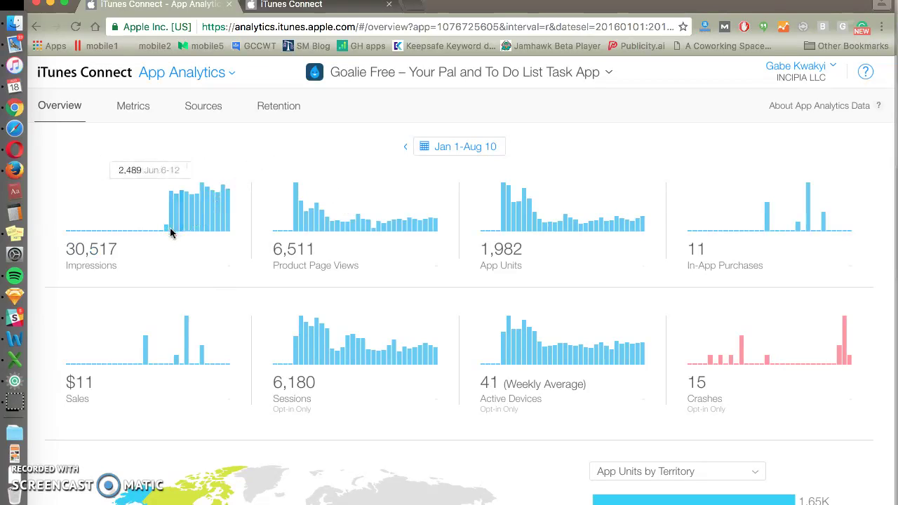
mouse_move(165, 235)
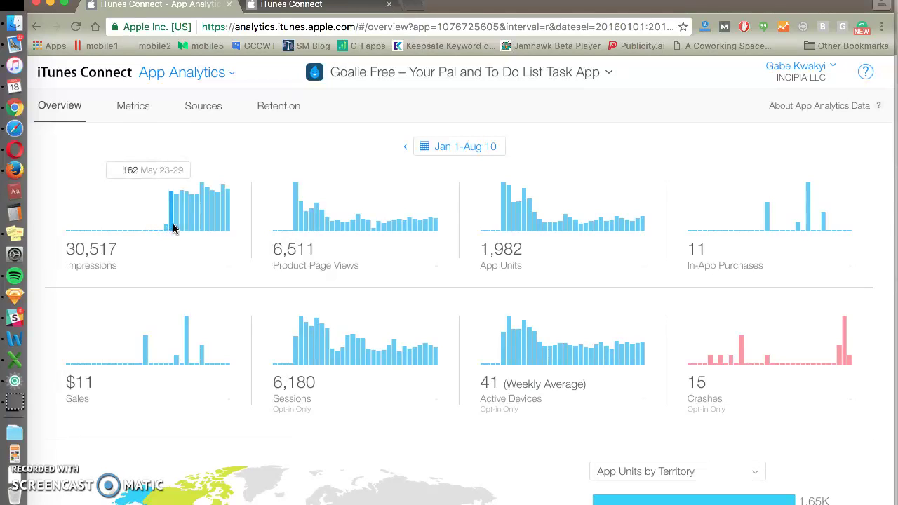
mouse_move(293, 229)
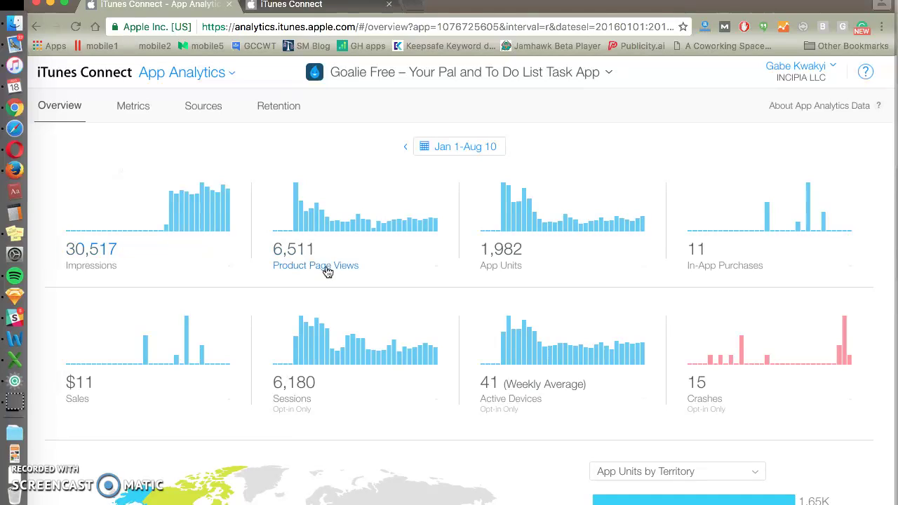
mouse_move(320, 225)
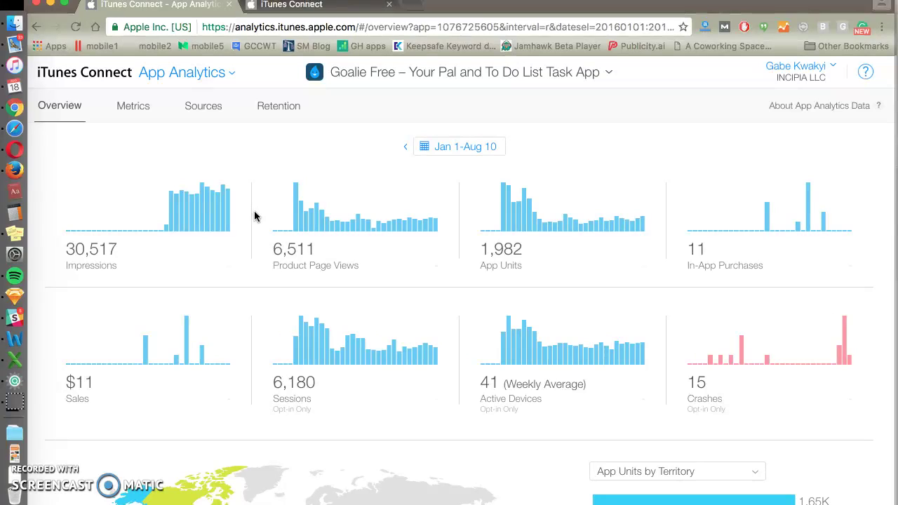
mouse_move(225, 216)
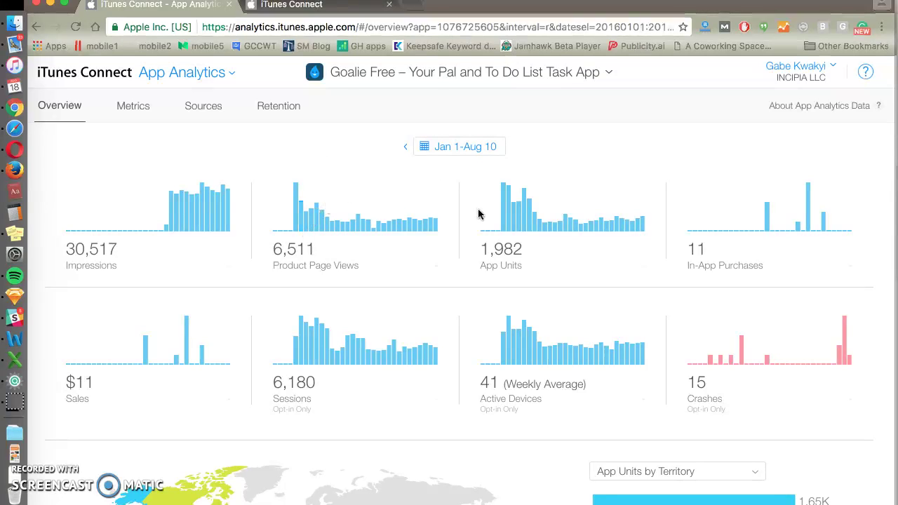
mouse_move(427, 225)
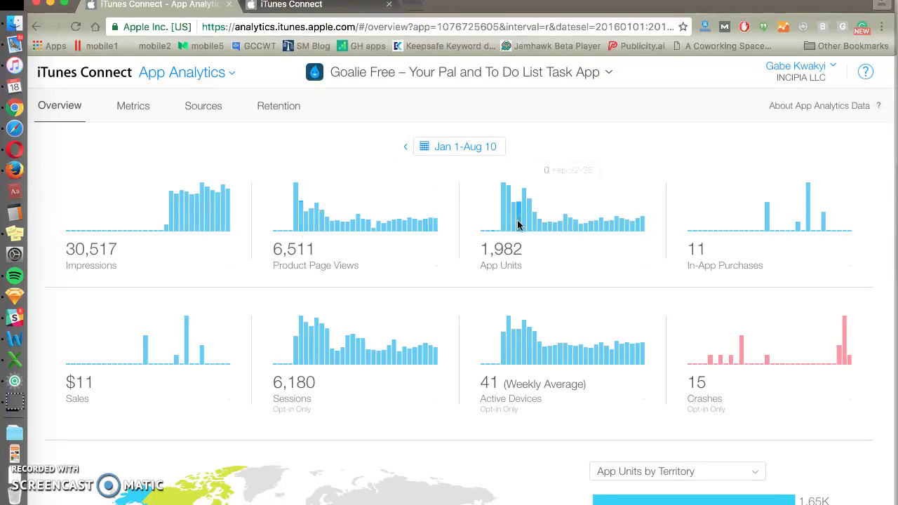
mouse_move(519, 225)
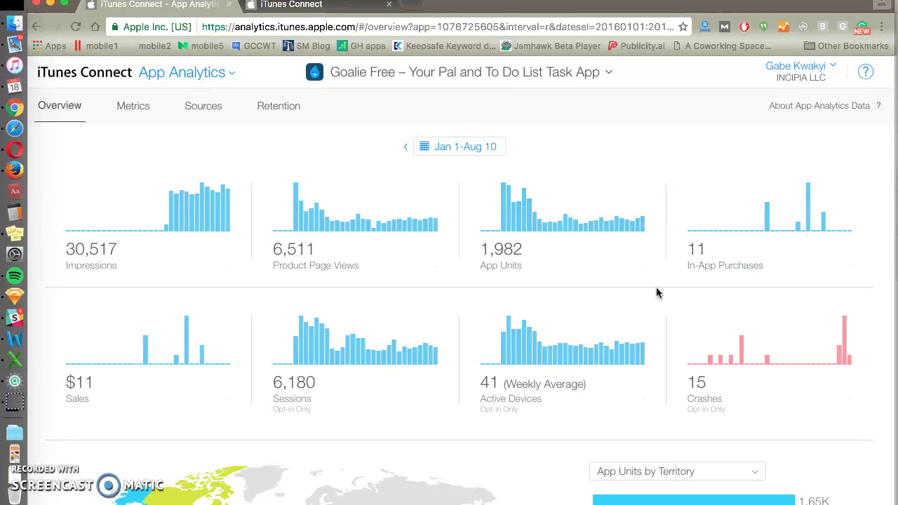
Review the overview's App Units by Territory map and its metric options, plus the retention and device breakdowns.
scroll(467, 250, up, 1)
scroll(466, 250, down, 1)
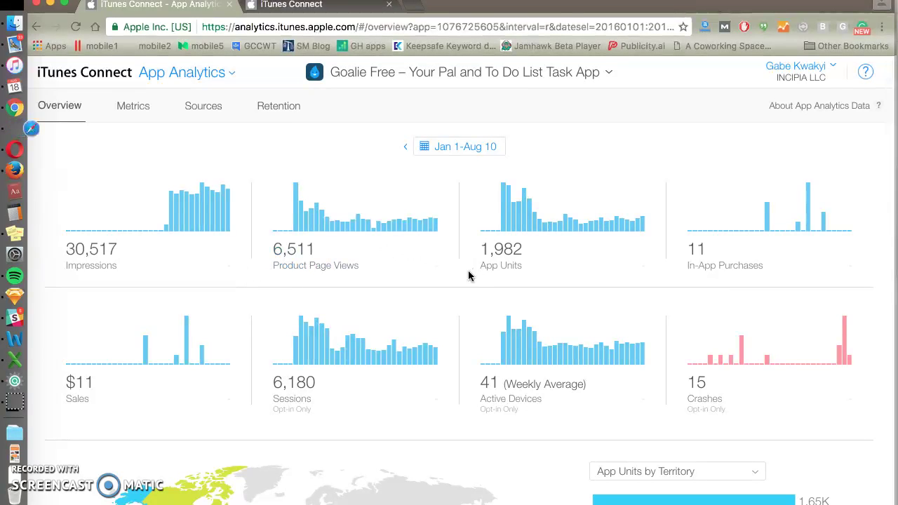
scroll(469, 271, down, 5)
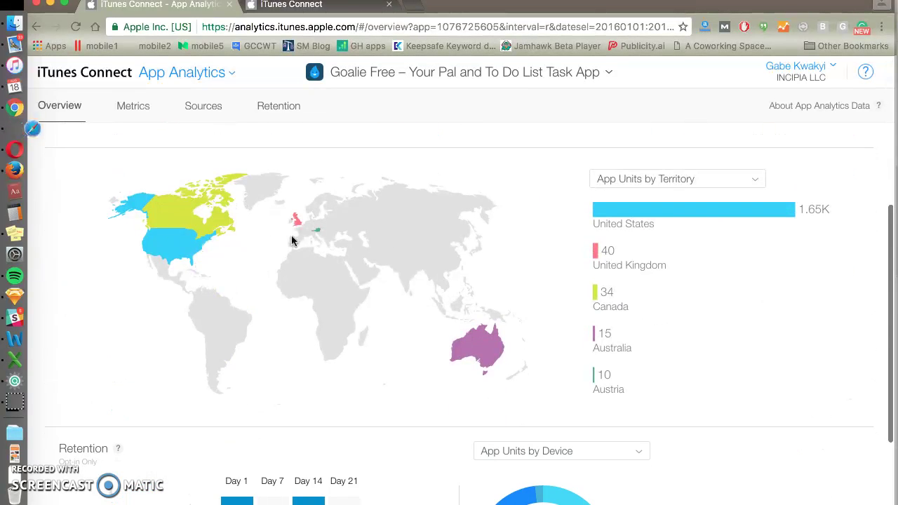
scroll(456, 246, down, 1)
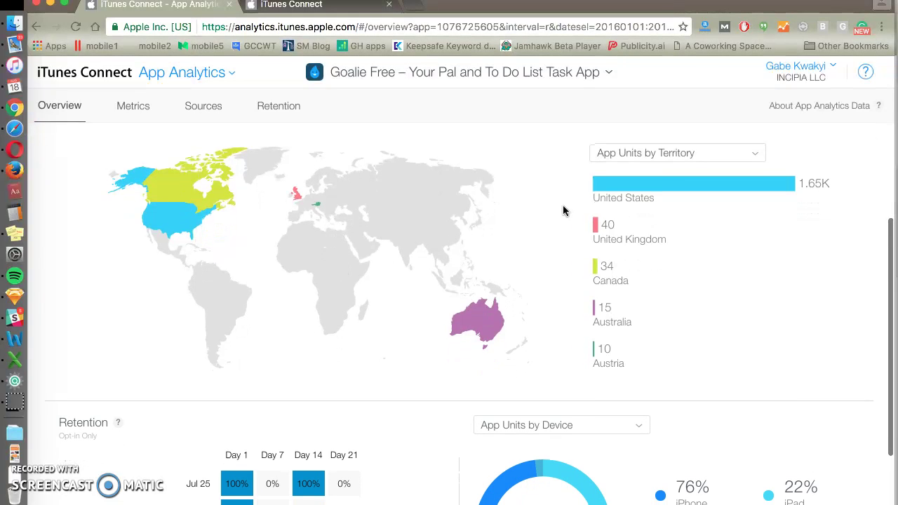
click(668, 156)
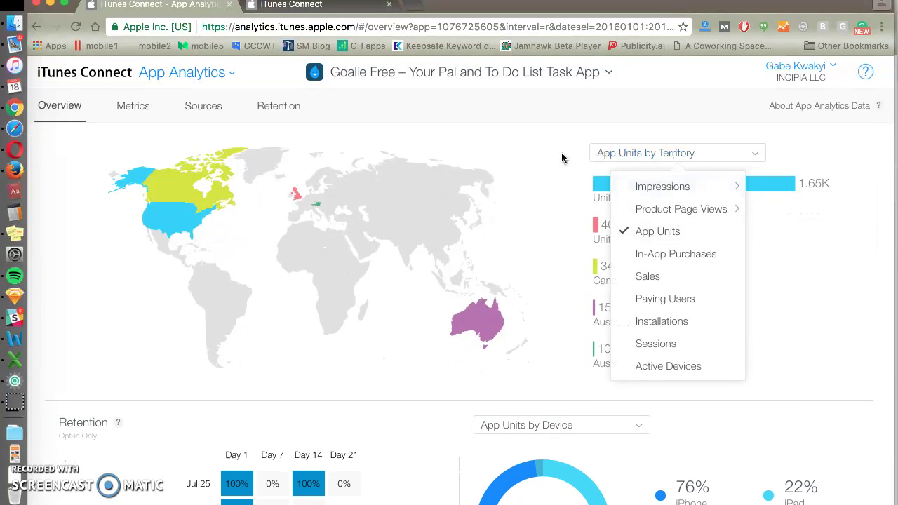
scroll(375, 308, down, 5)
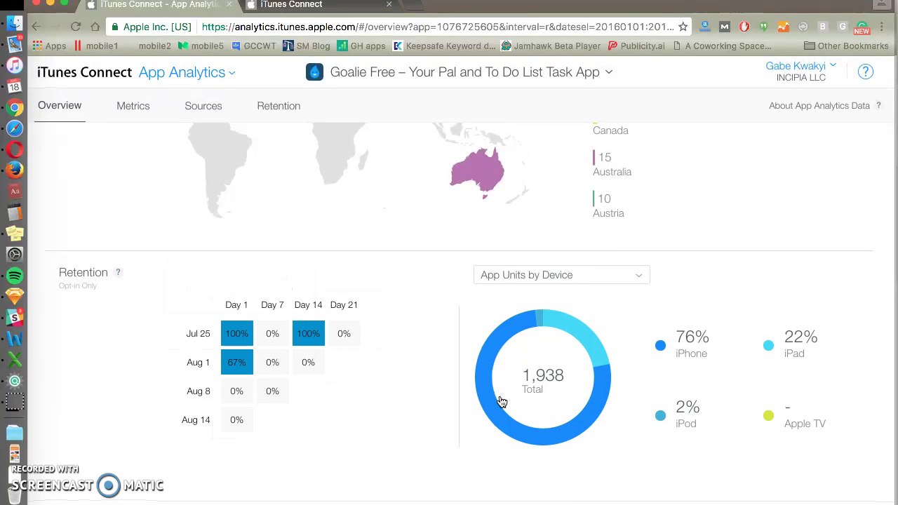
scroll(439, 376, up, 10)
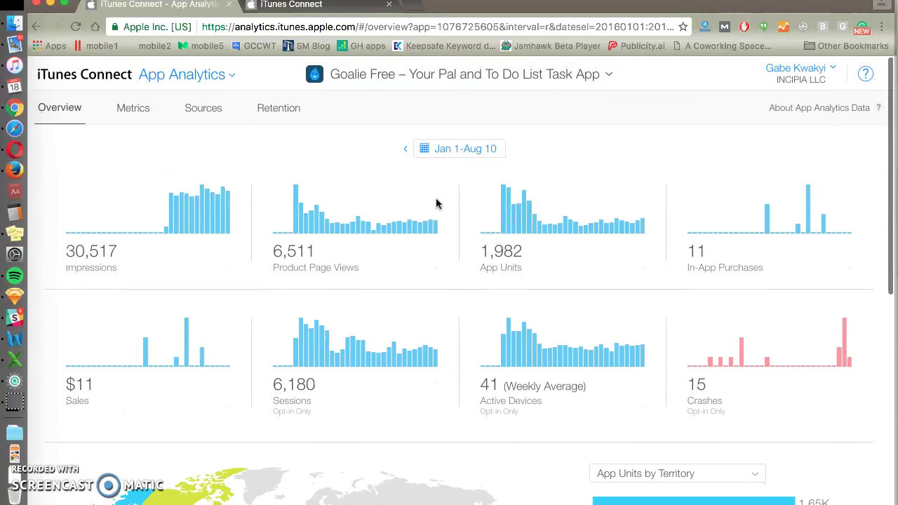
Open Goalie Free's Retention report and inspect individual days in the Jul 19 Retention and Day 1 Retention charts.
click(276, 109)
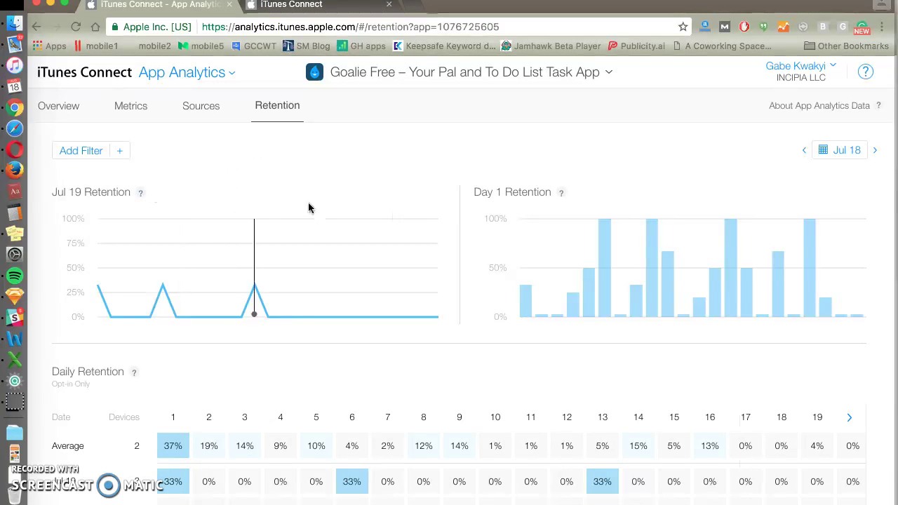
mouse_move(257, 270)
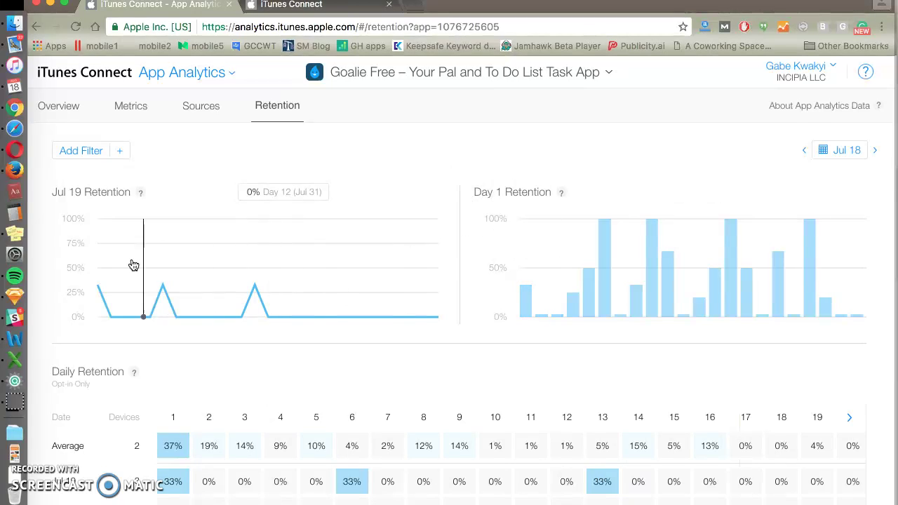
mouse_move(103, 262)
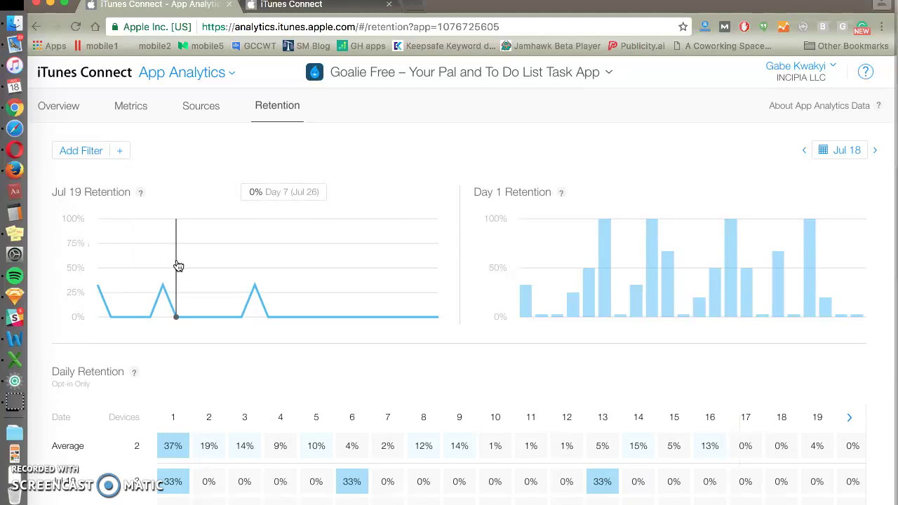
mouse_move(94, 228)
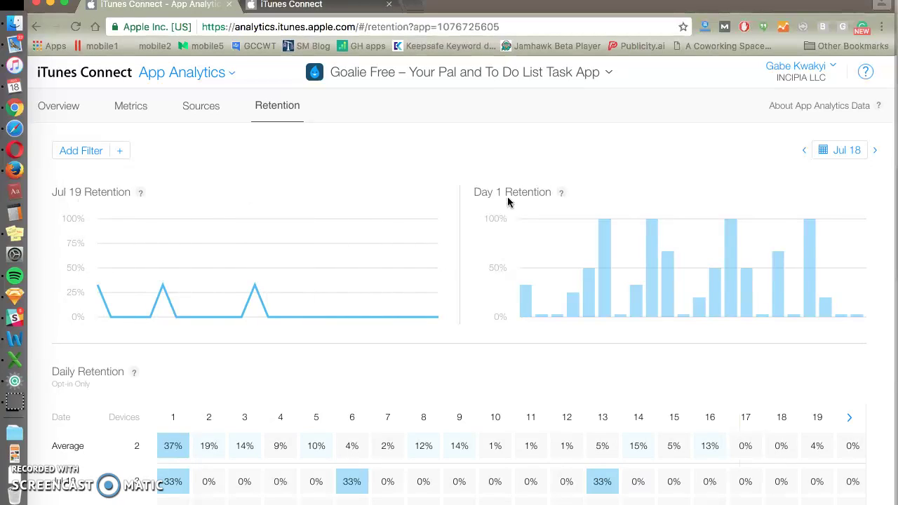
mouse_move(521, 295)
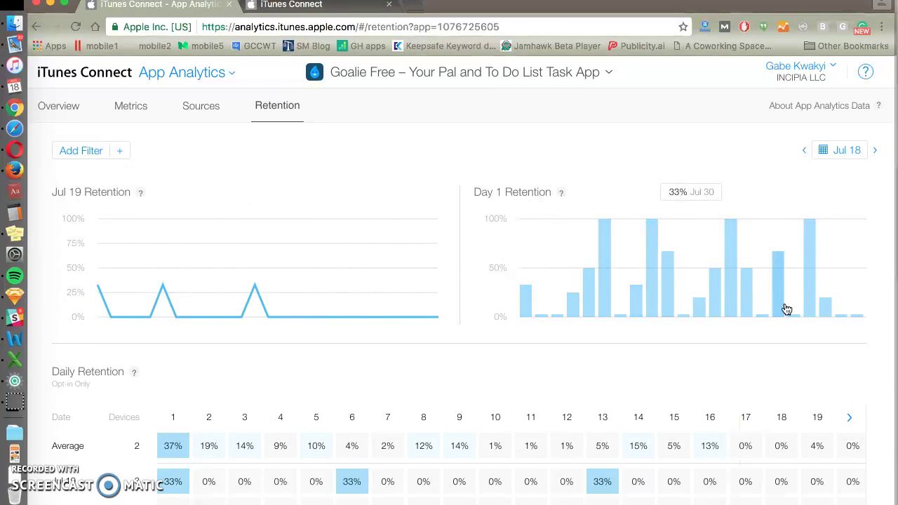
mouse_move(811, 298)
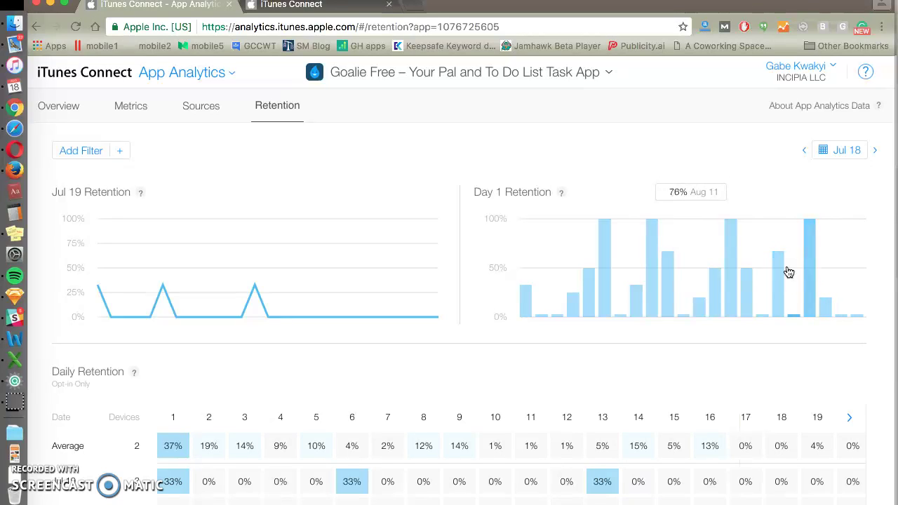
Examine the remaining Day 1 Retention bars and the Daily Retention table's opt-in label, average row and device counts by date.
mouse_move(586, 265)
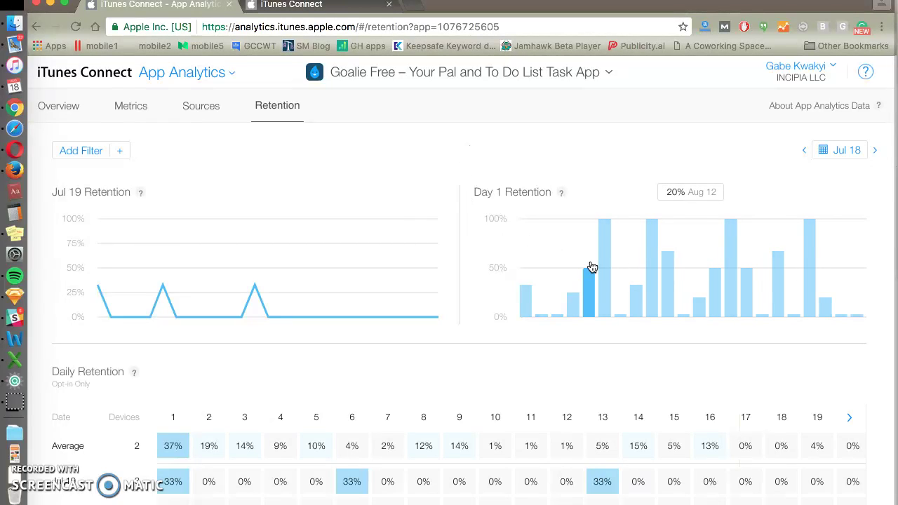
scroll(532, 285, down, 5)
scroll(268, 289, down, 2)
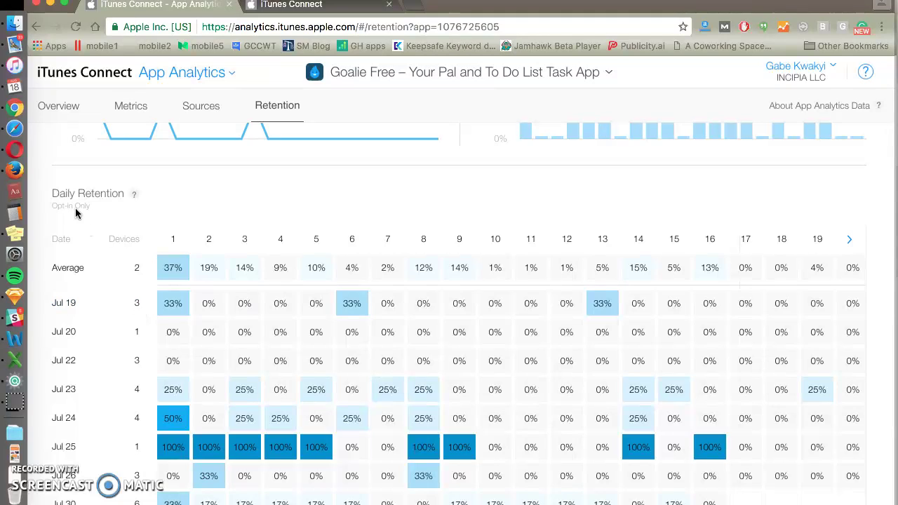
mouse_move(74, 211)
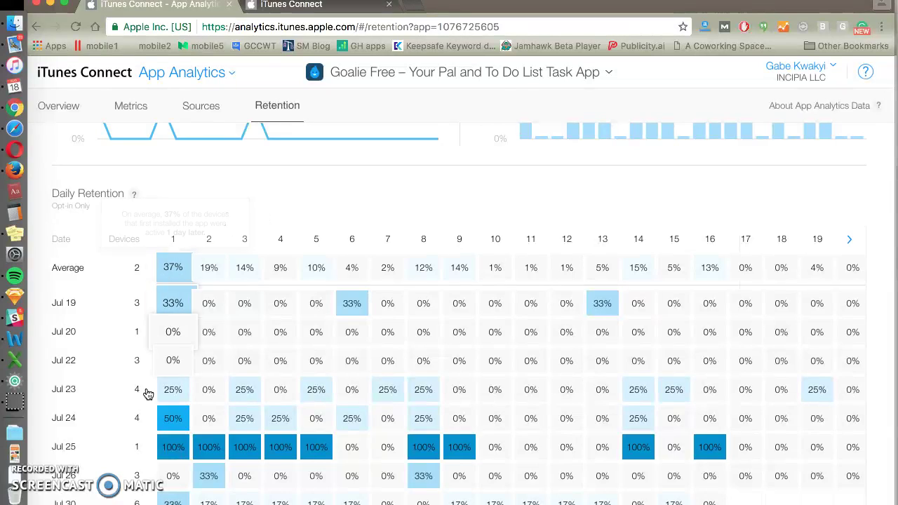
scroll(149, 391, down, 6)
scroll(147, 393, up, 5)
scroll(175, 259, up, 3)
scroll(184, 171, down, 3)
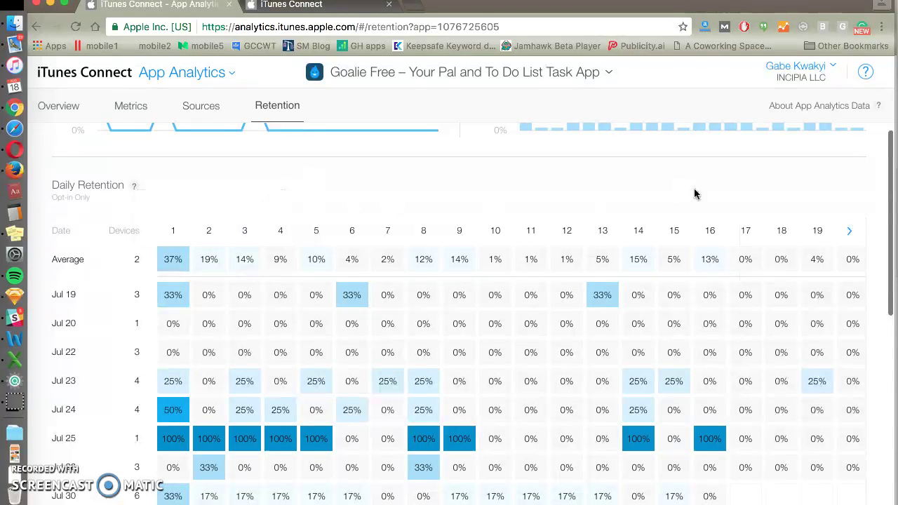
Advance the Daily Retention table to its later day columns and return to the first days to compare dates.
scroll(695, 192, right, 1)
scroll(848, 229, left, 1)
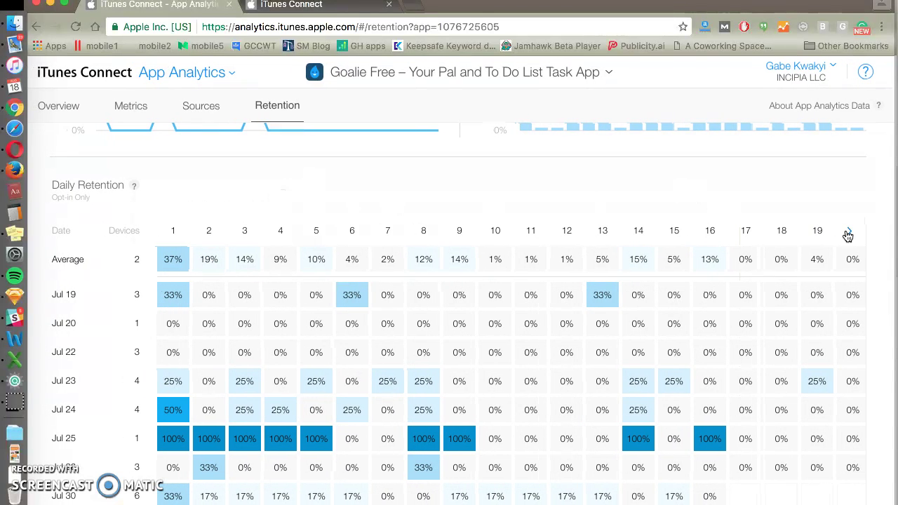
click(848, 234)
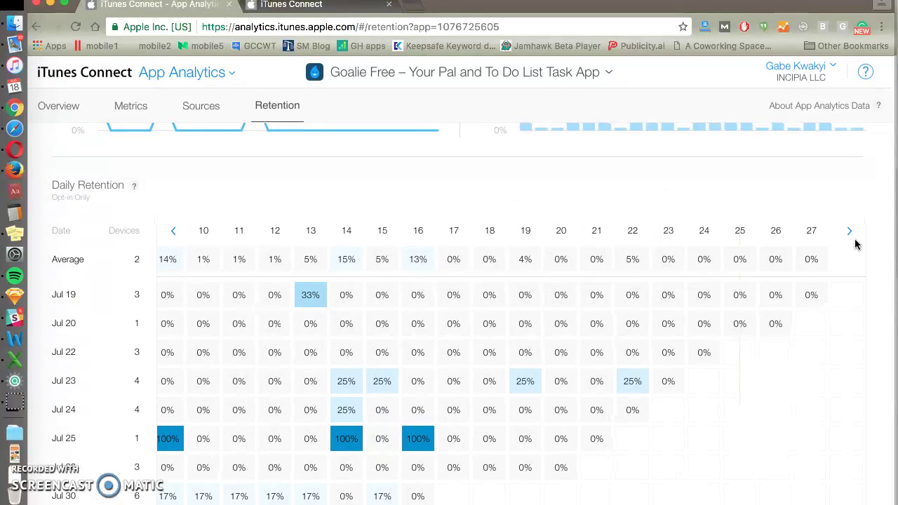
scroll(279, 335, down, 5)
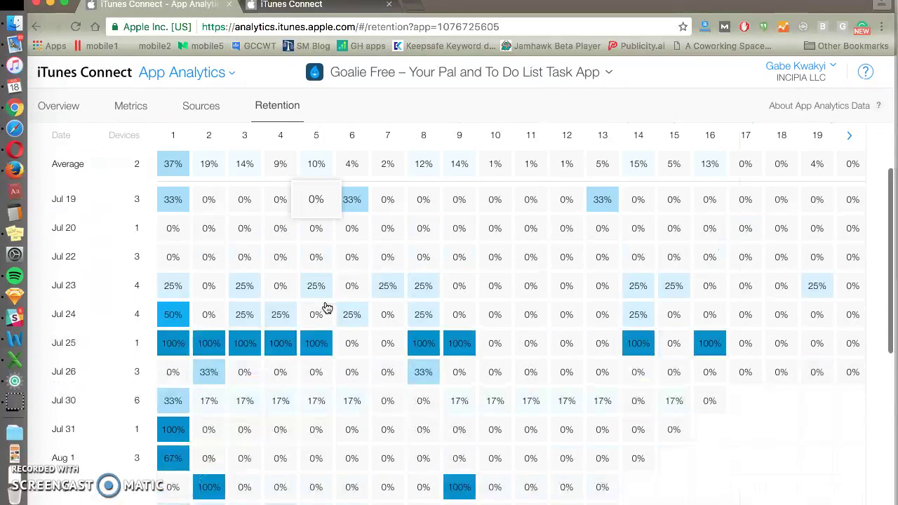
scroll(279, 335, up, 4)
scroll(253, 302, down, 3)
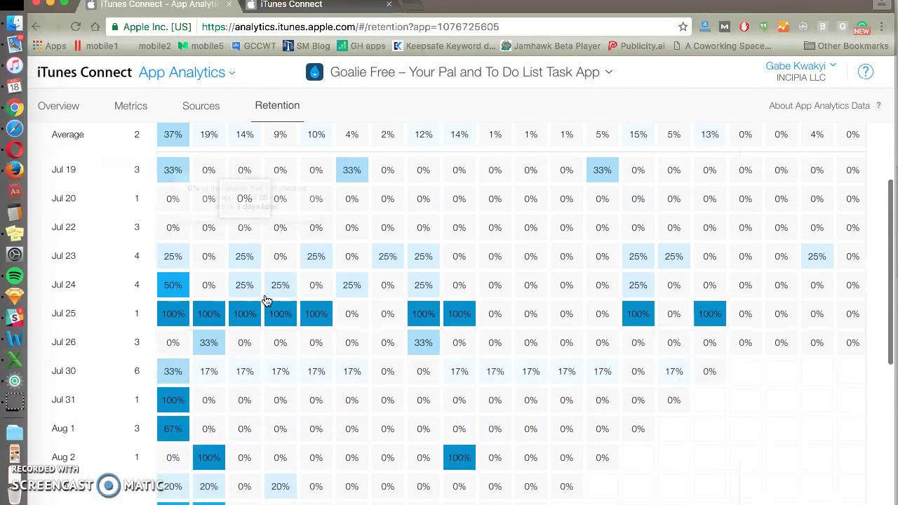
Review the Daily Retention rows from late July through August, then return to the start of the report.
scroll(112, 393, down, 1)
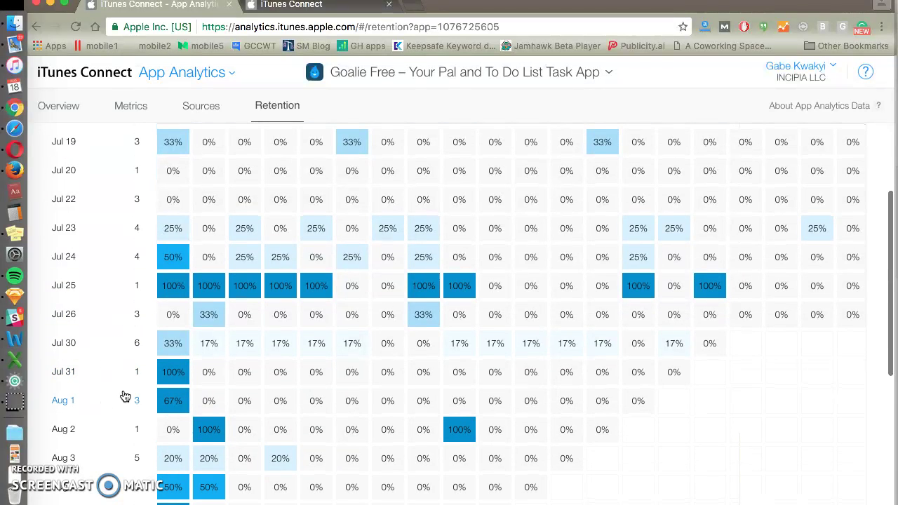
scroll(126, 393, down, 2)
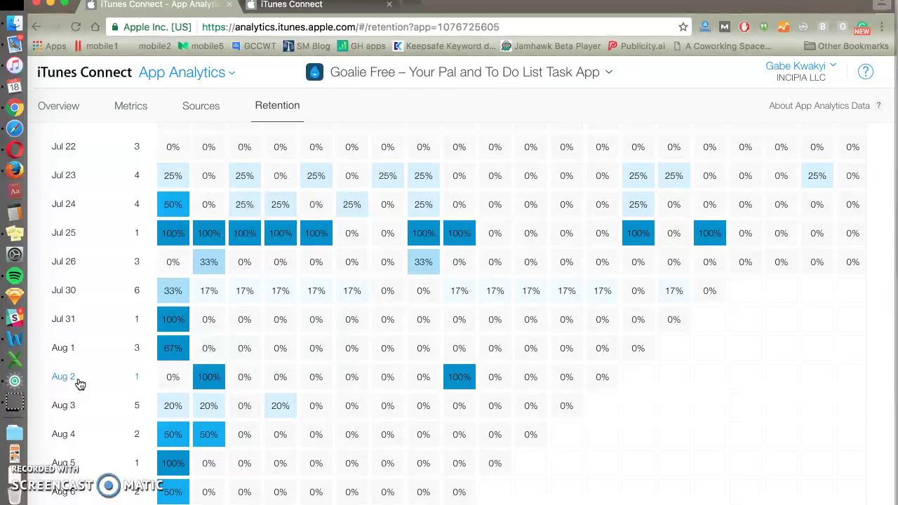
scroll(81, 372, down, 2)
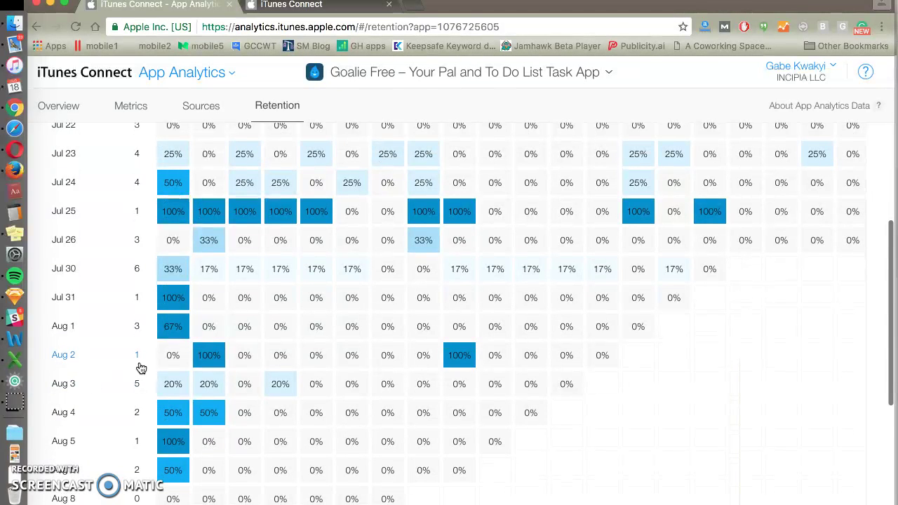
scroll(88, 381, down, 4)
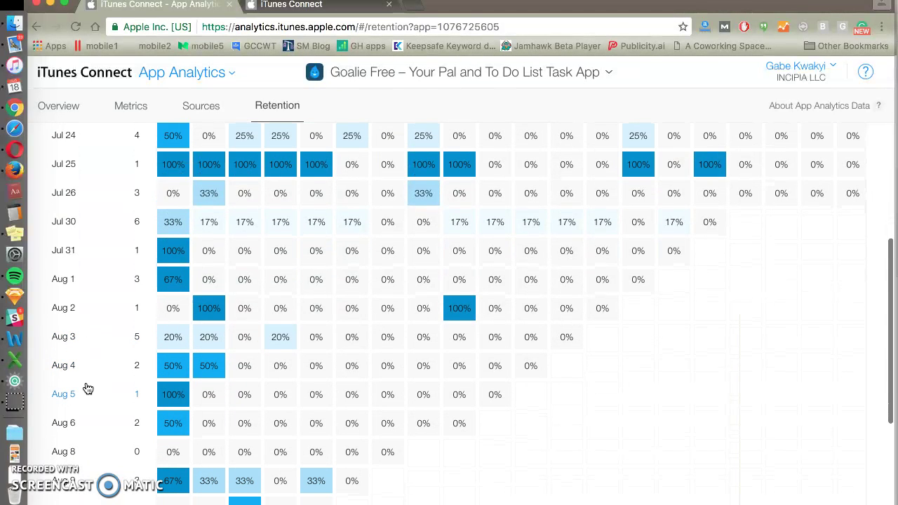
scroll(88, 388, down, 10)
scroll(88, 389, up, 20)
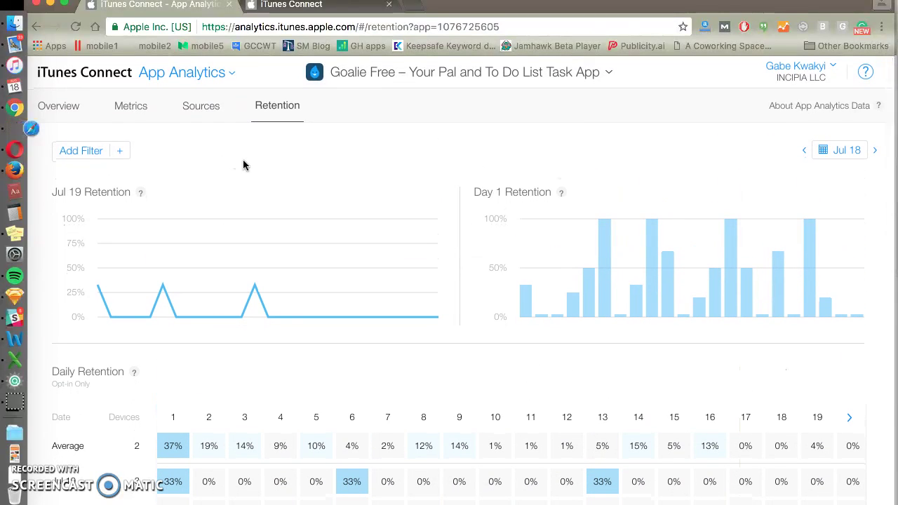
Open the Sources report for Goalie Free and skim its Top Campaigns list.
click(194, 112)
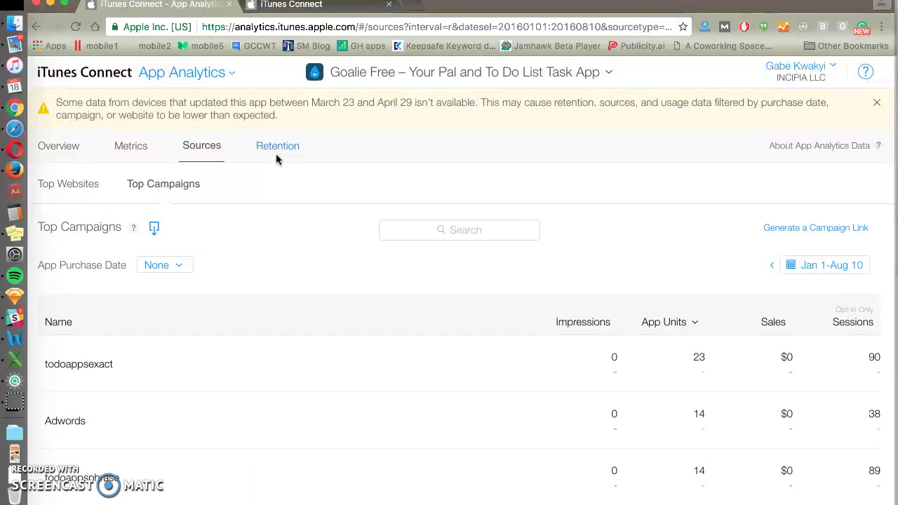
scroll(304, 302, down, 5)
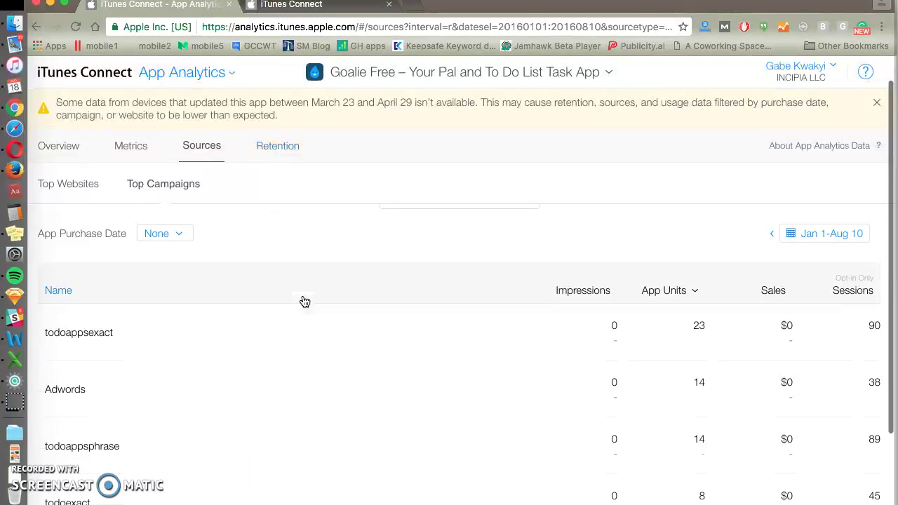
scroll(313, 341, up, 5)
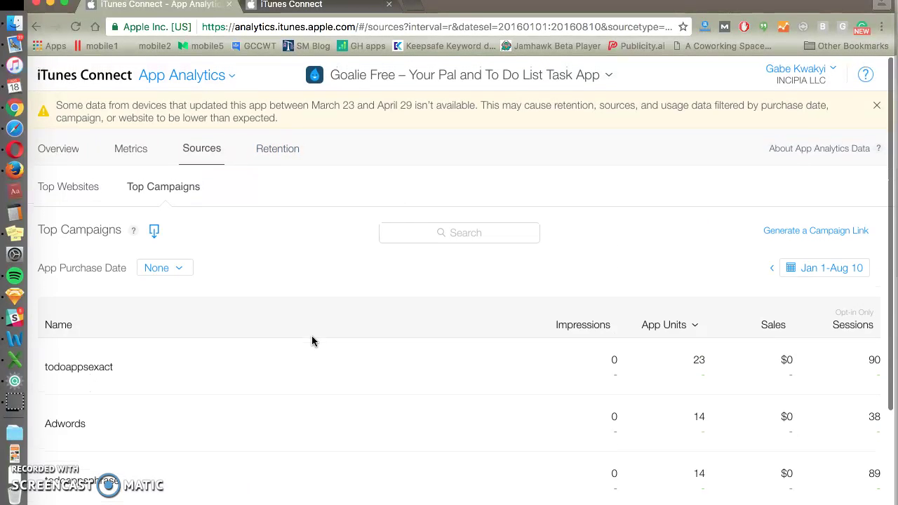
Show Top Websites in the Sources report and examine the Impressions and App Units for google.com.
click(89, 186)
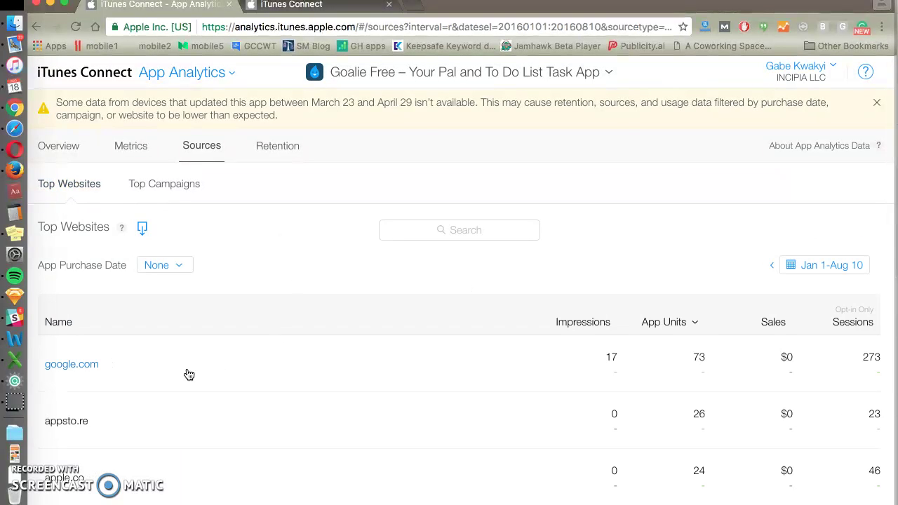
scroll(189, 375, down, 3)
scroll(189, 375, up, 3)
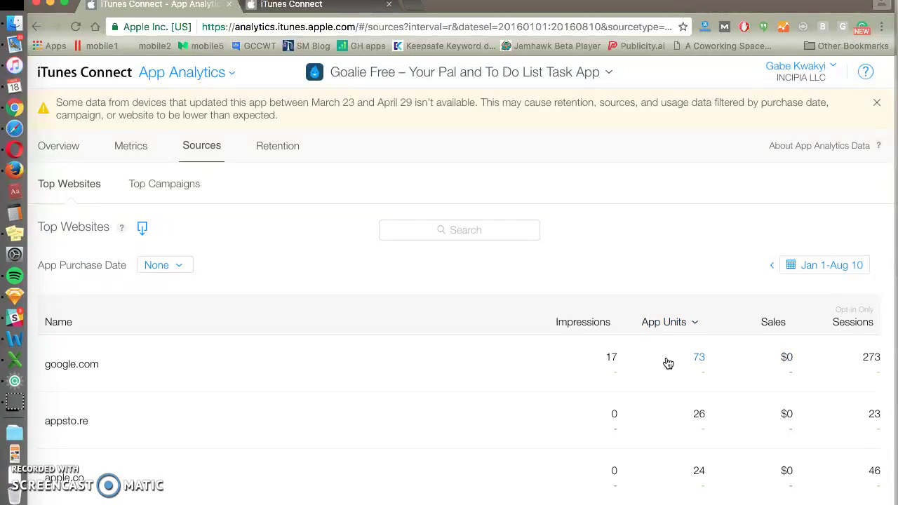
mouse_move(701, 361)
mouse_move(615, 369)
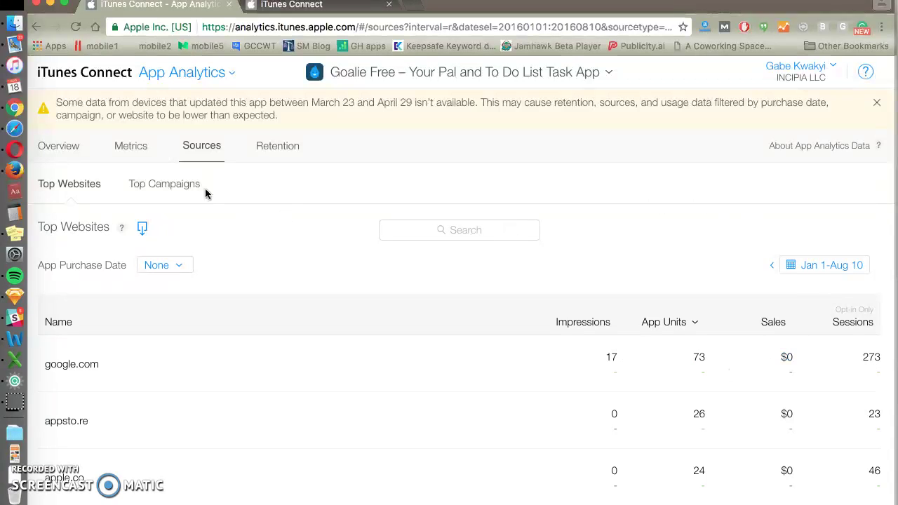
Switch the Sources report back to Top Campaigns and review the listed campaigns and their metrics.
click(184, 185)
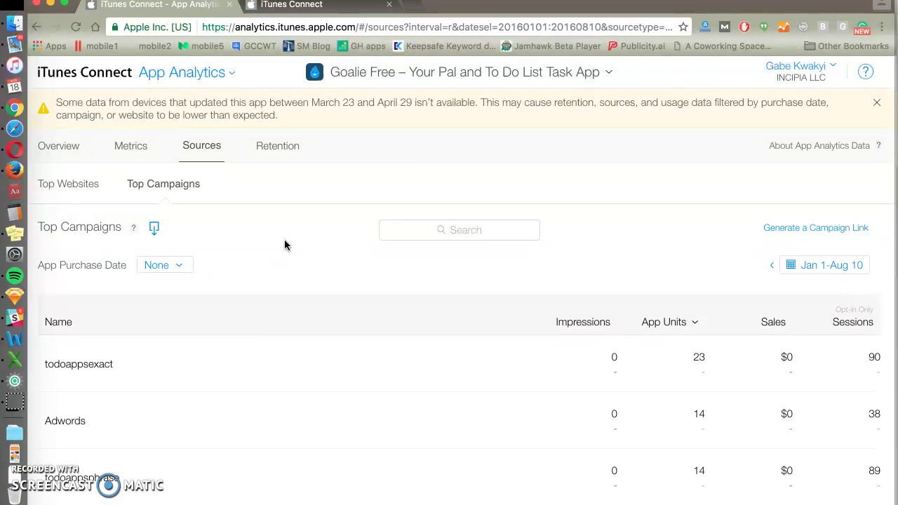
scroll(267, 387, down, 2)
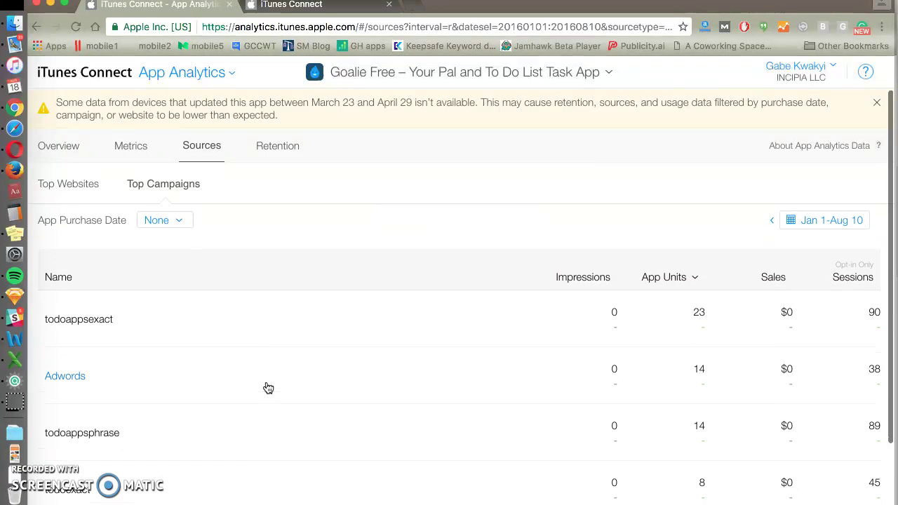
scroll(281, 275, up, 2)
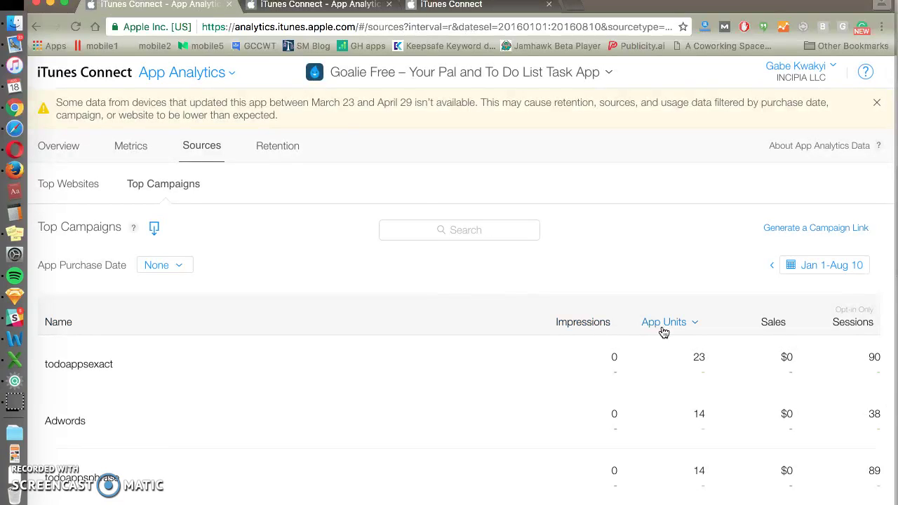
Generate a campaign link for Goalie Free with the campaign name "Adword US" and select the whole link.
click(295, 6)
click(373, 338)
text(Adword )
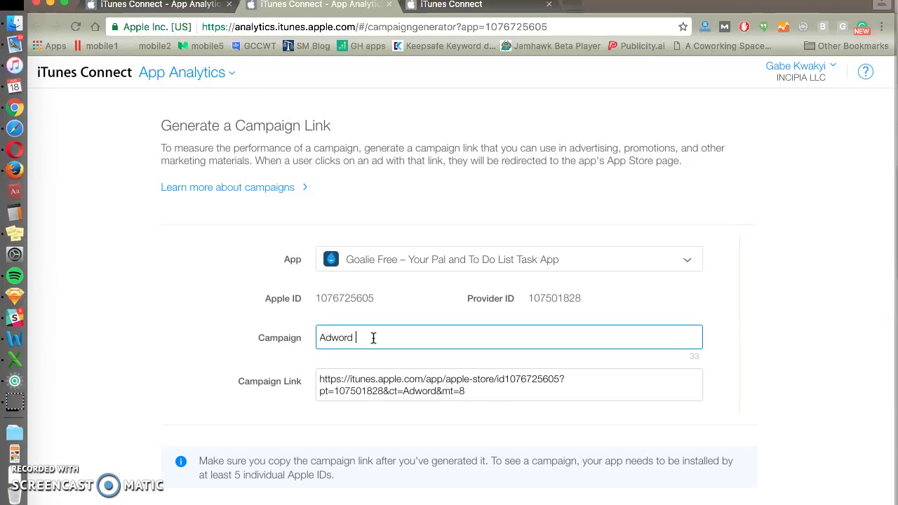
text(US)
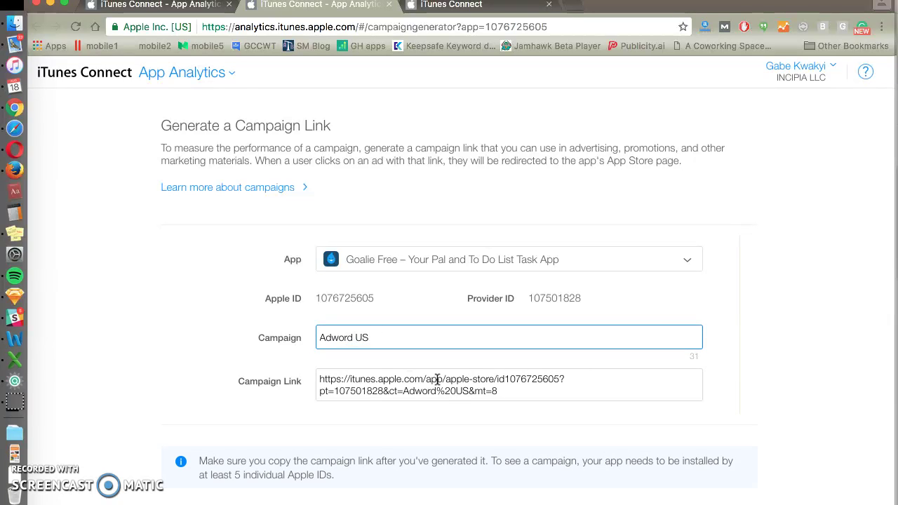
click(500, 392)
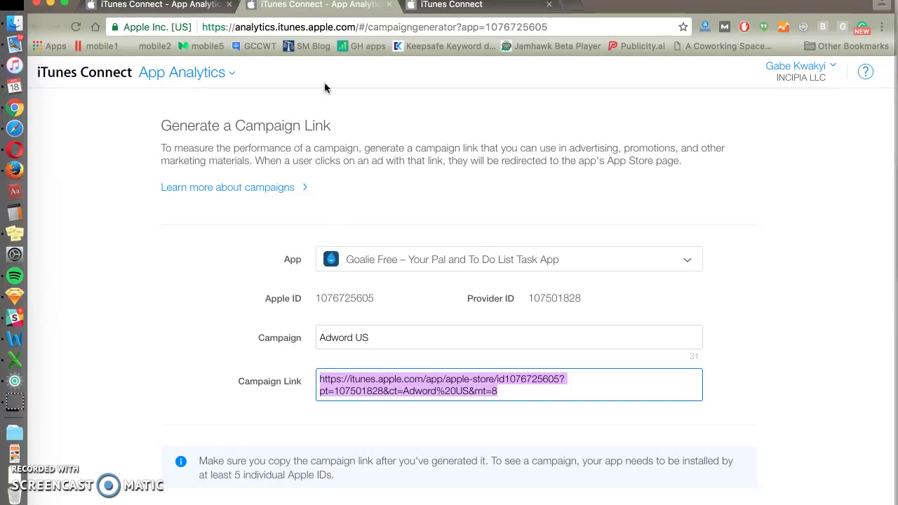
Return to the Sources report, show Top Websites and close the campaign link generator page.
key(super+bracketleft)
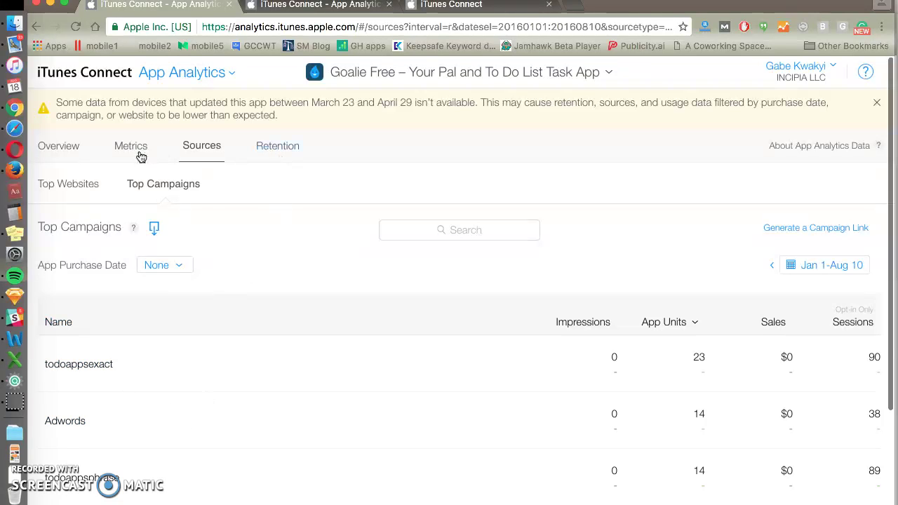
click(98, 186)
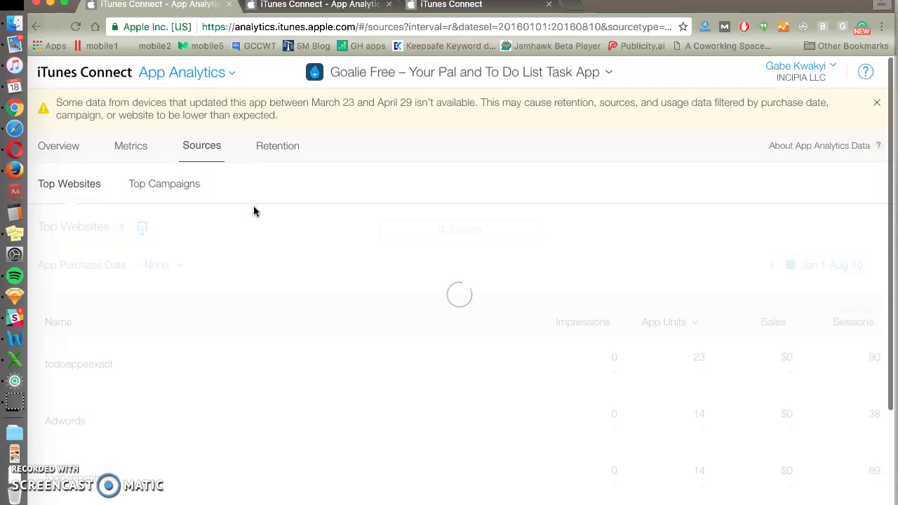
click(388, 4)
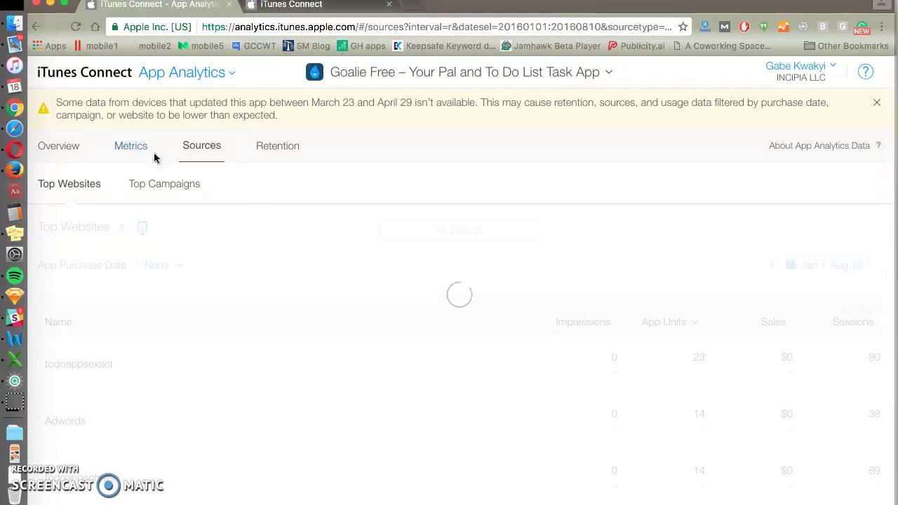
Open the Metrics report and examine the available metrics and the App Units to Impressions ratio chart for Jan 1-Aug 10.
click(130, 147)
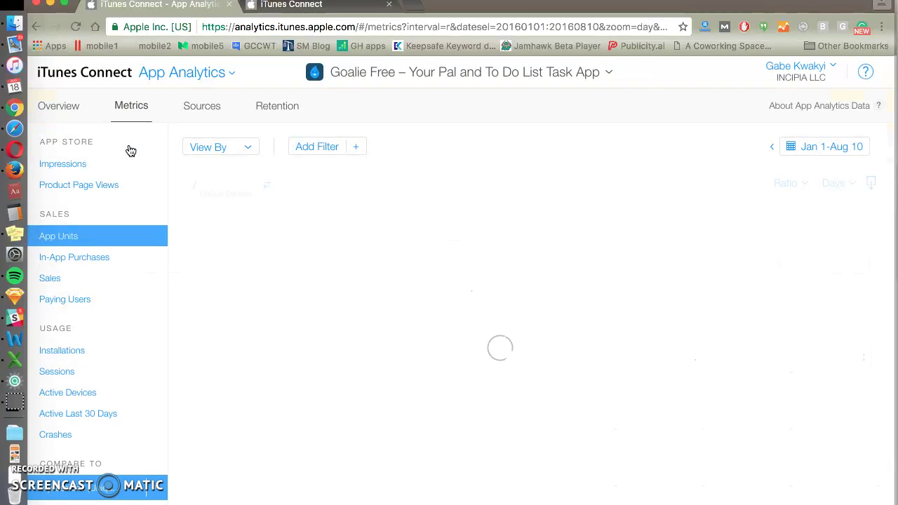
scroll(119, 372, down, 3)
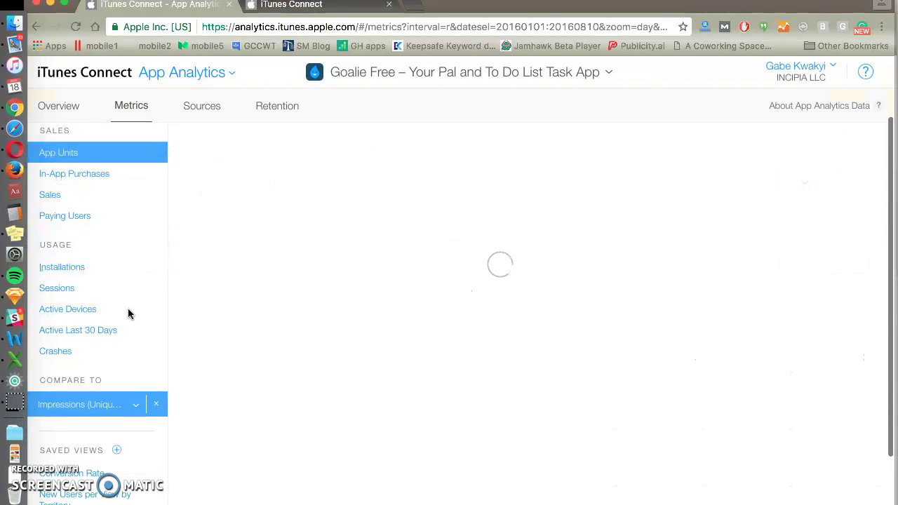
scroll(128, 311, up, 3)
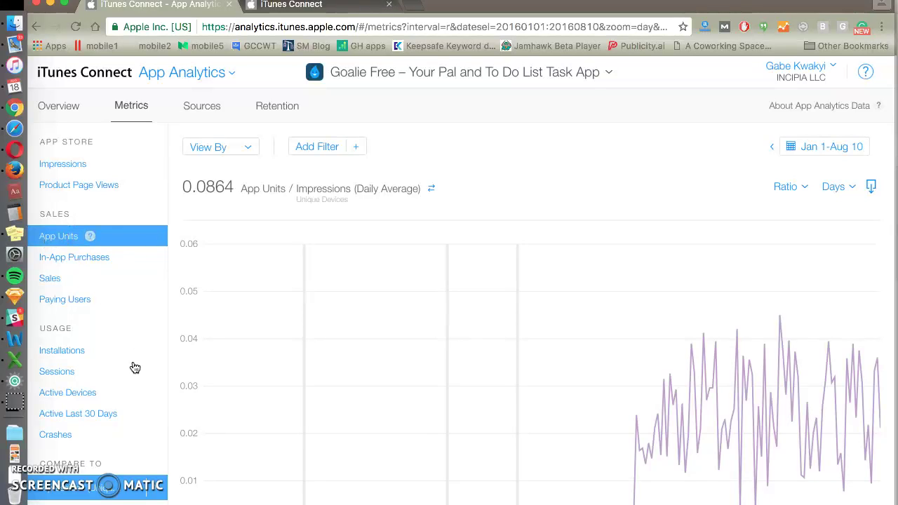
scroll(135, 368, down, 5)
scroll(90, 363, up, 5)
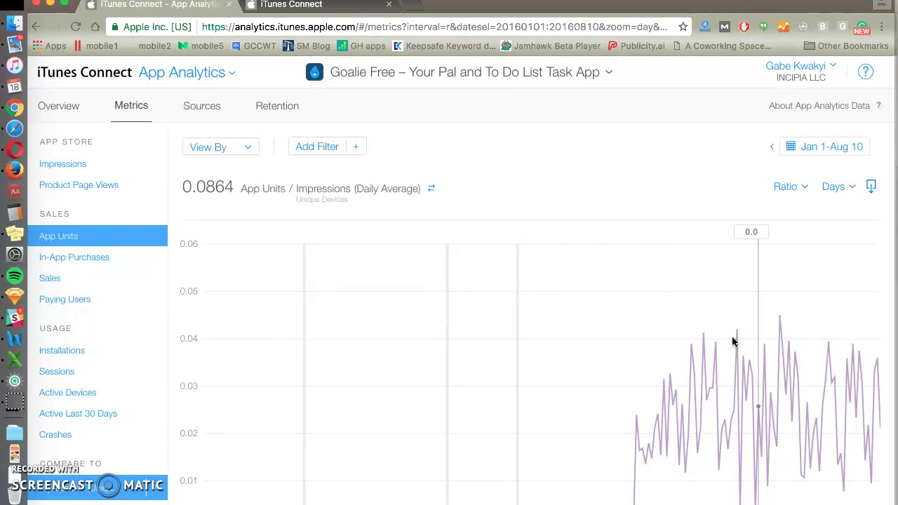
scroll(723, 351, down, 1)
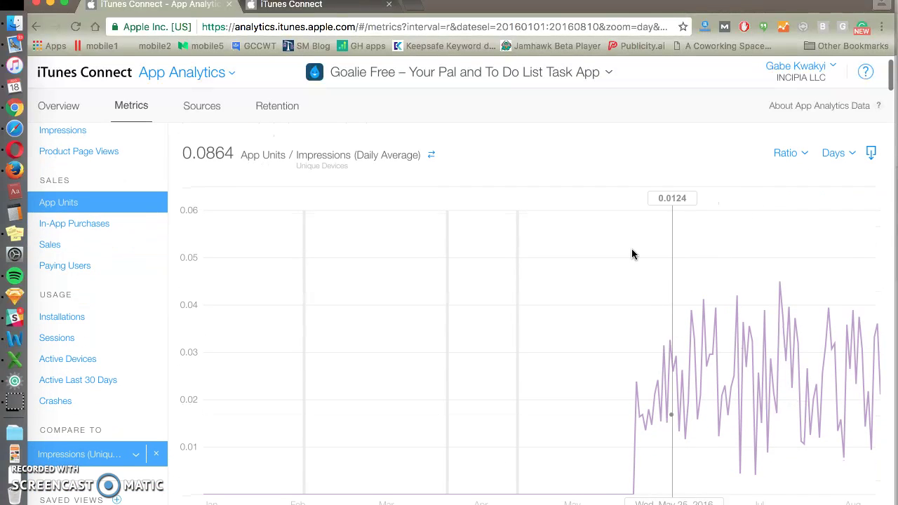
scroll(635, 267, down, 1)
scroll(311, 231, up, 2)
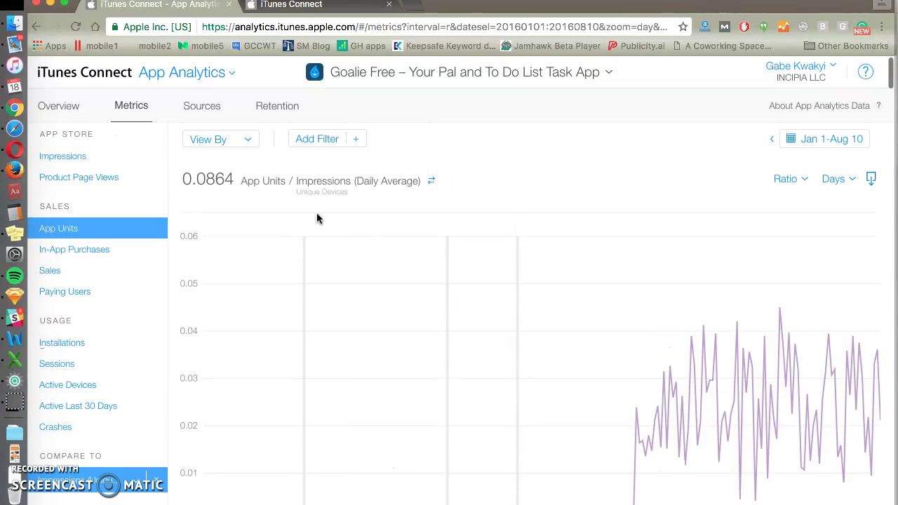
scroll(546, 332, down, 2)
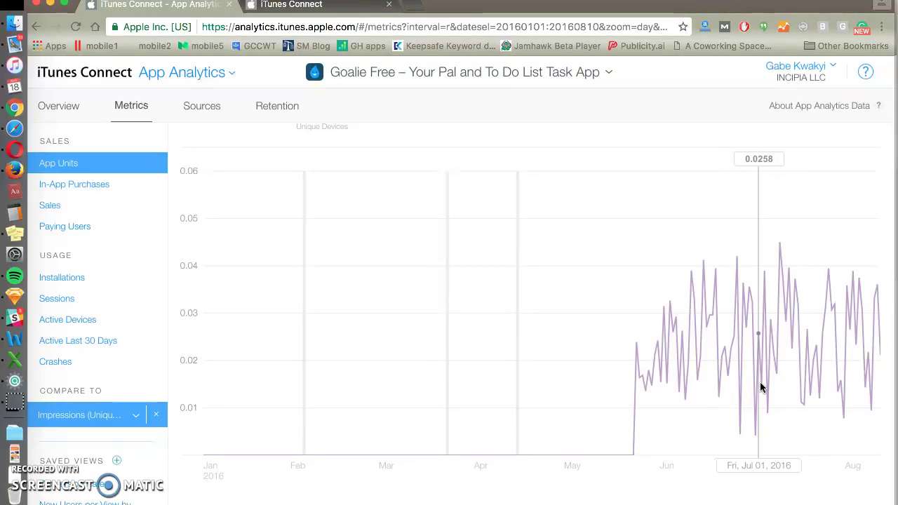
Switch the App Units and Impressions chart to Dual Axis and review both curves for Jan 1-Aug 10.
scroll(559, 309, up, 2)
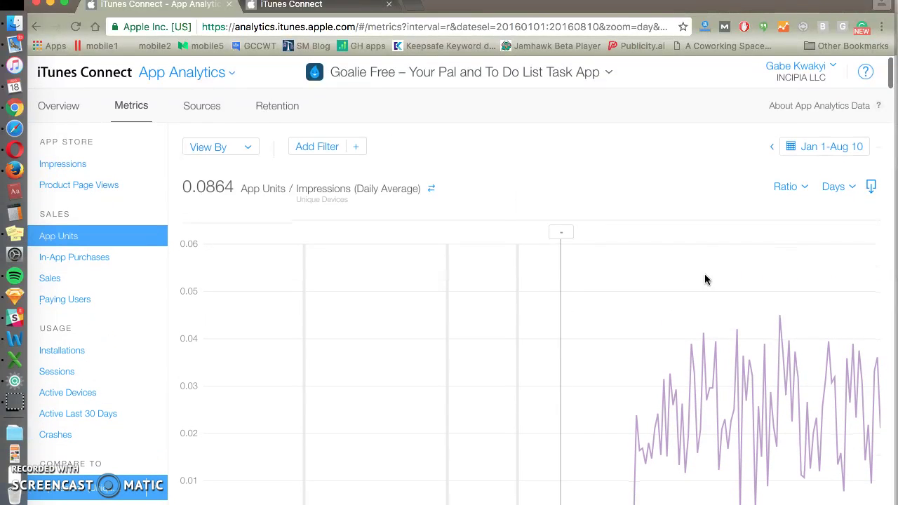
click(802, 190)
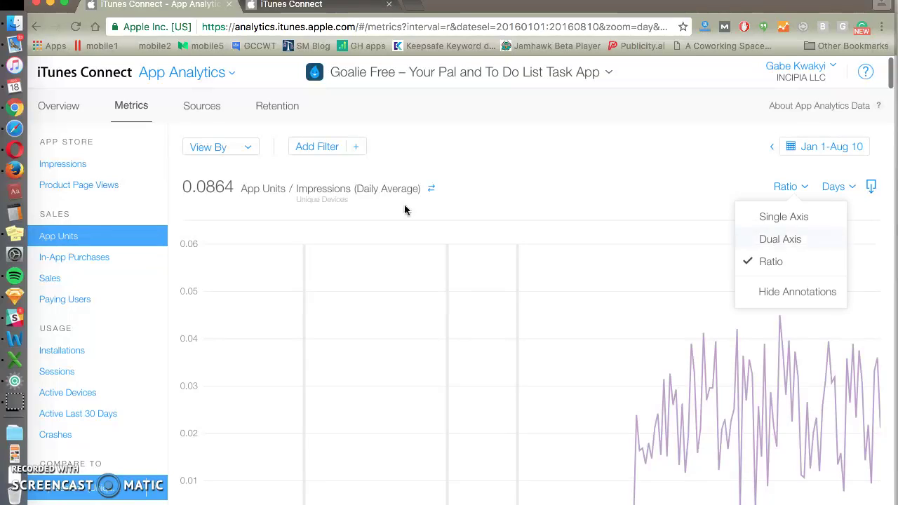
click(781, 240)
click(751, 207)
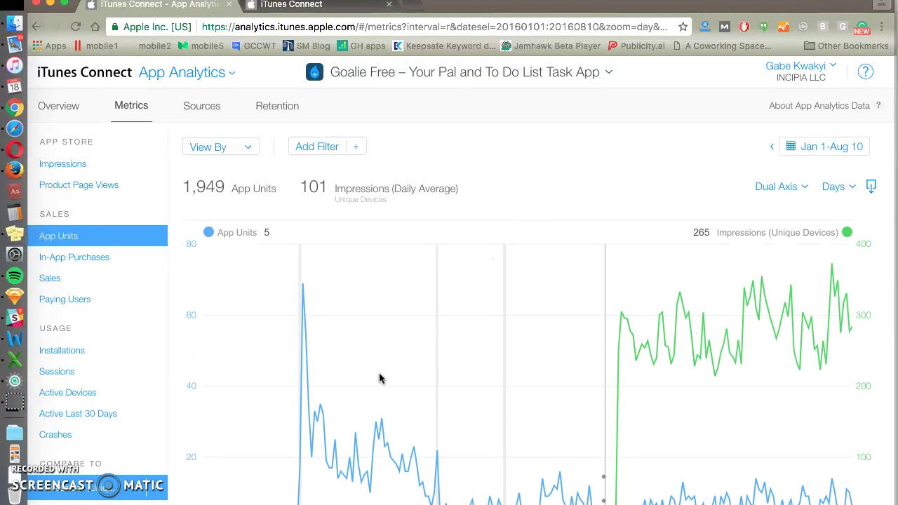
scroll(279, 294, down, 5)
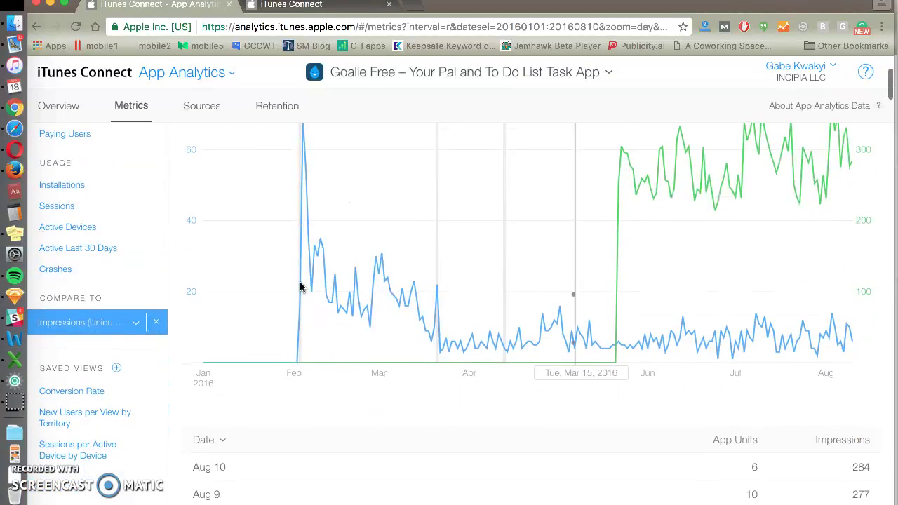
scroll(279, 293, down, 3)
Review the filters available for the App Units metric, search them for "canda", and close the filter list without adding one.
scroll(279, 293, up, 8)
click(335, 147)
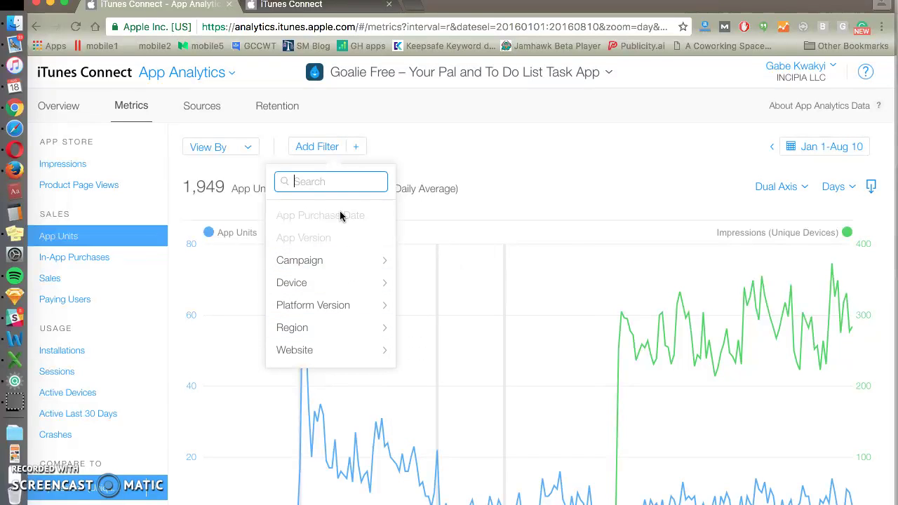
text(canda)
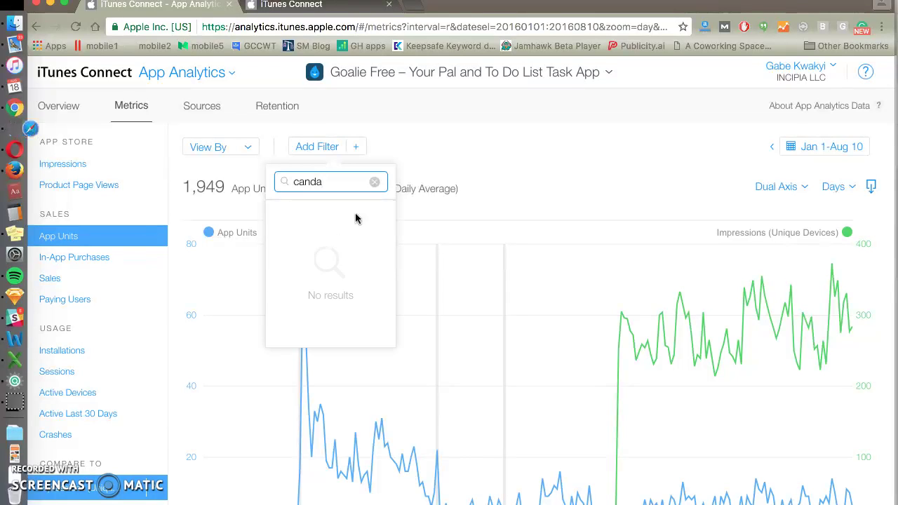
key(BackSpace)
key(BackSpace)
key(BackSpace)
key(BackSpace)
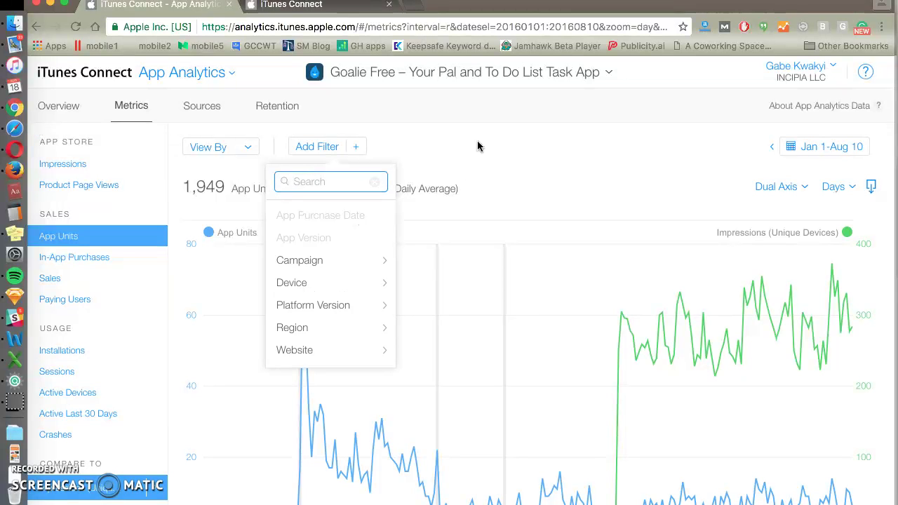
click(469, 156)
Examine the daily App Units and Impressions table beneath the chart, comparing it with the plotted curves.
scroll(513, 281, down, 2)
scroll(534, 298, down, 5)
scroll(466, 365, down, 20)
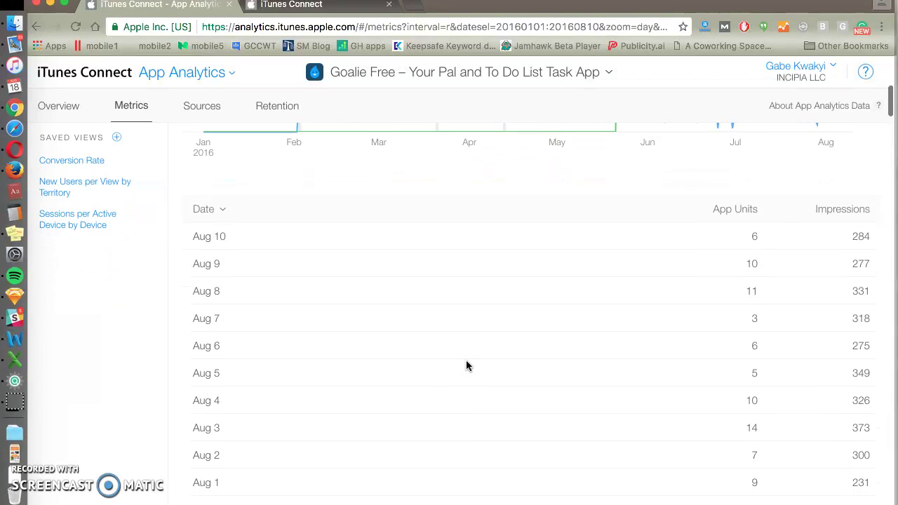
scroll(551, 395, up, 20)
scroll(727, 379, down, 5)
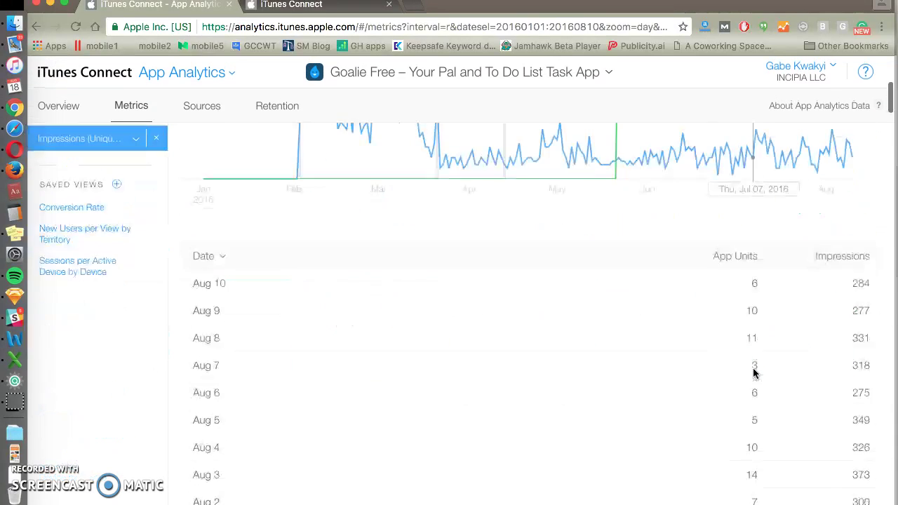
scroll(616, 311, up, 8)
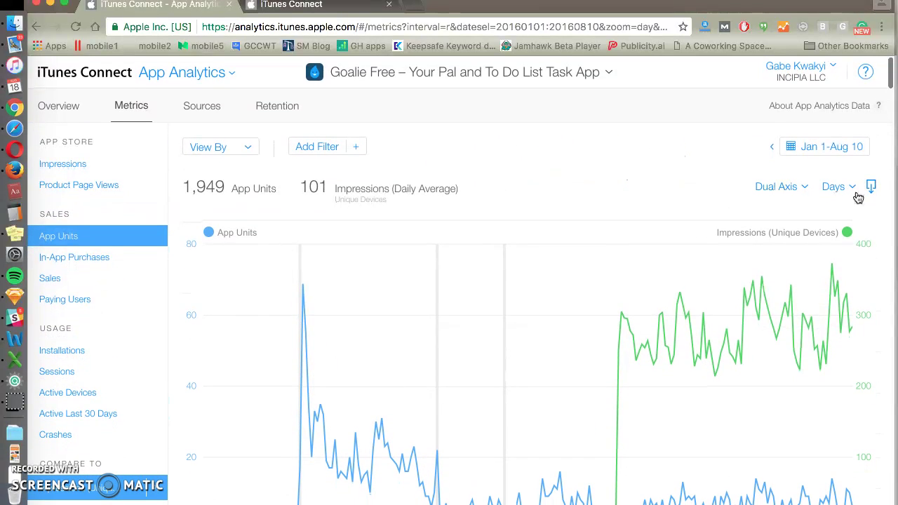
click(876, 188)
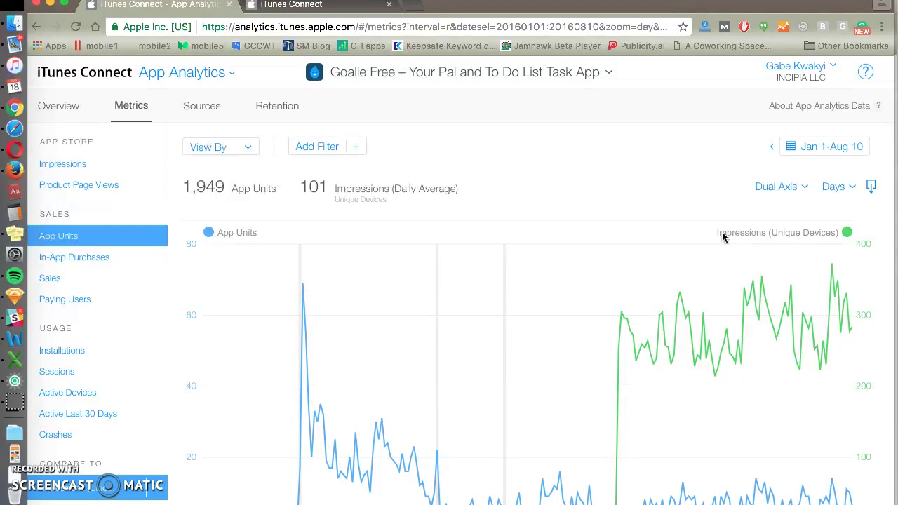
scroll(324, 205, down, 1)
scroll(89, 243, down, 3)
scroll(88, 243, up, 4)
scroll(137, 380, down, 2)
scroll(137, 379, down, 3)
scroll(139, 381, up, 4)
scroll(138, 382, down, 5)
scroll(133, 245, up, 10)
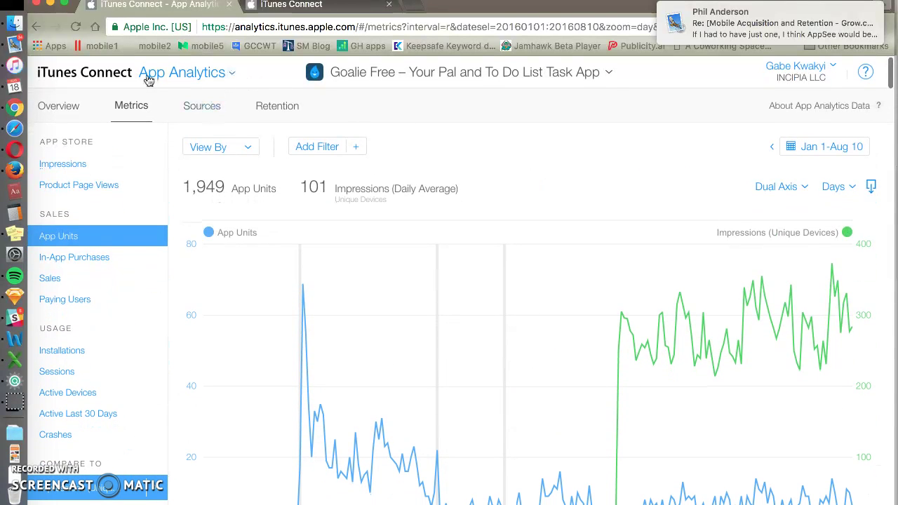
Return to the Overview report and review Goalie Free's metric summaries for Jan 1-Aug 10.
click(176, 78)
click(441, 136)
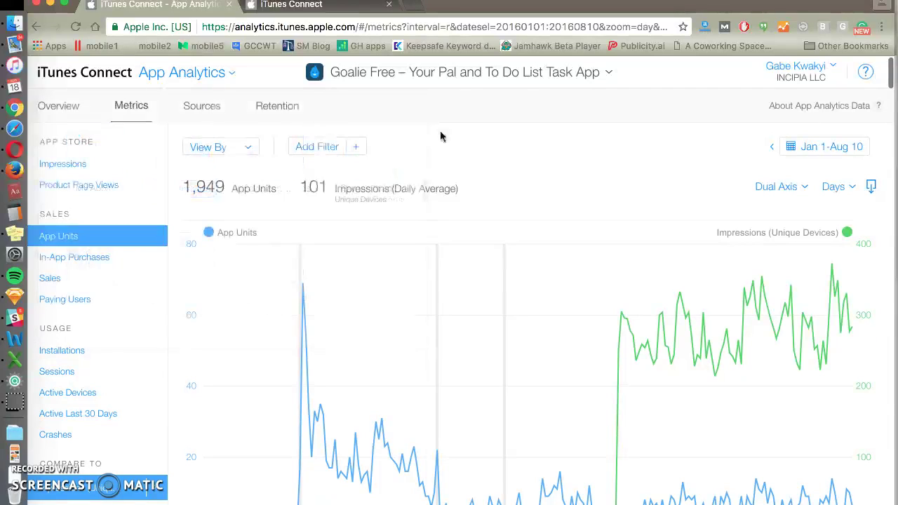
click(47, 105)
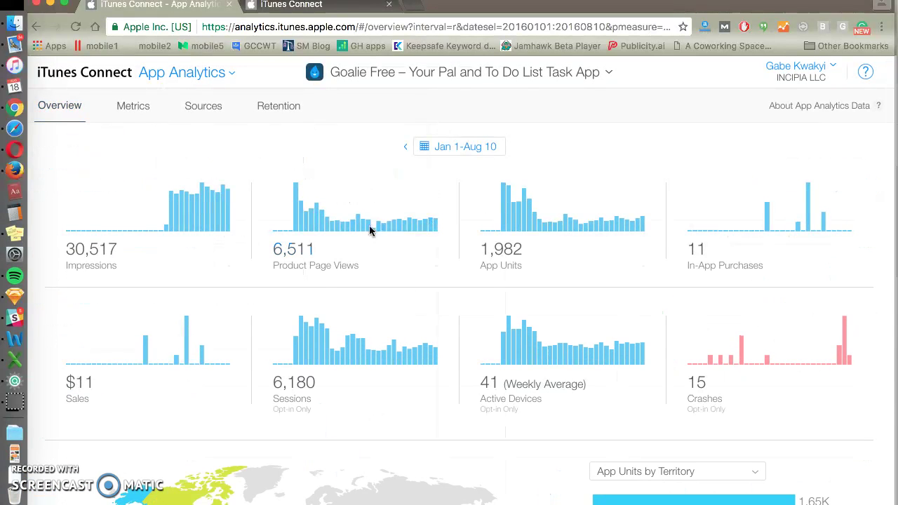
mouse_move(435, 230)
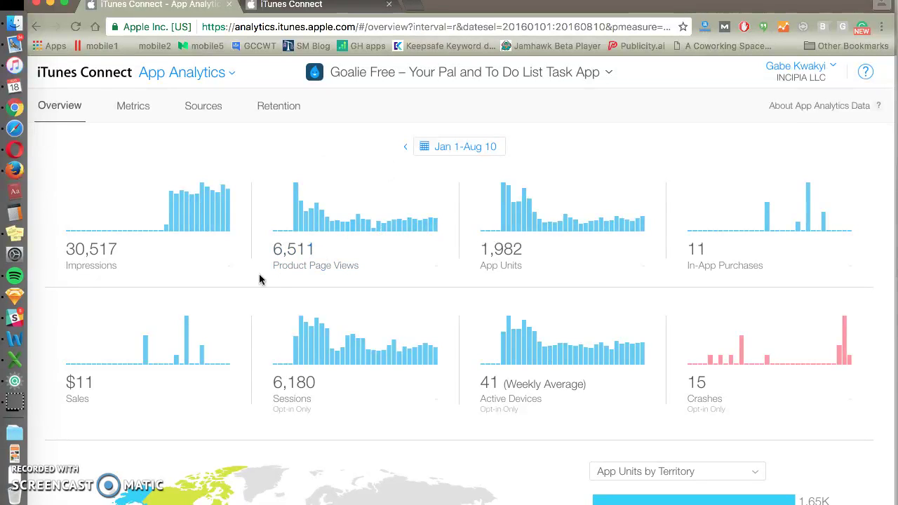